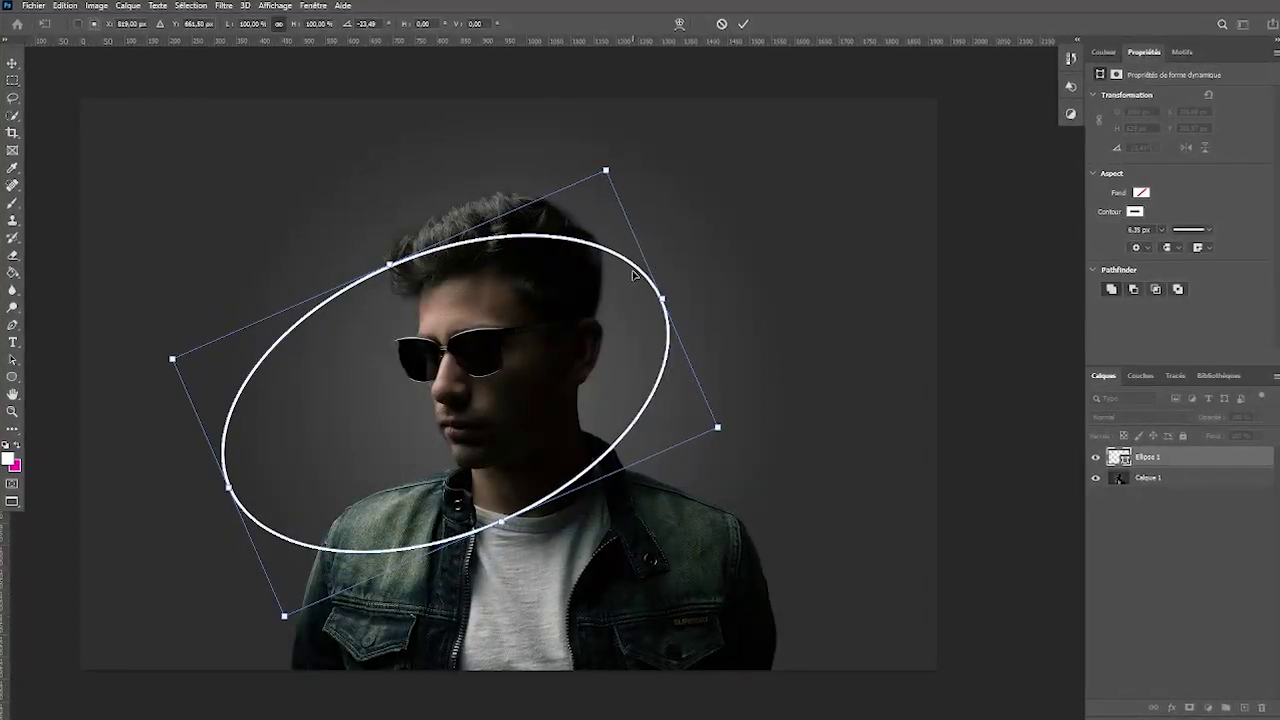
Reshape the white ellipse around the man to about 99.4 % width, 116.7 % height and -28.58° rotation, and apply the transformation
{"action": "left_click_drag", "start_coordinate": [798, 416], "coordinate": [836, 468]}
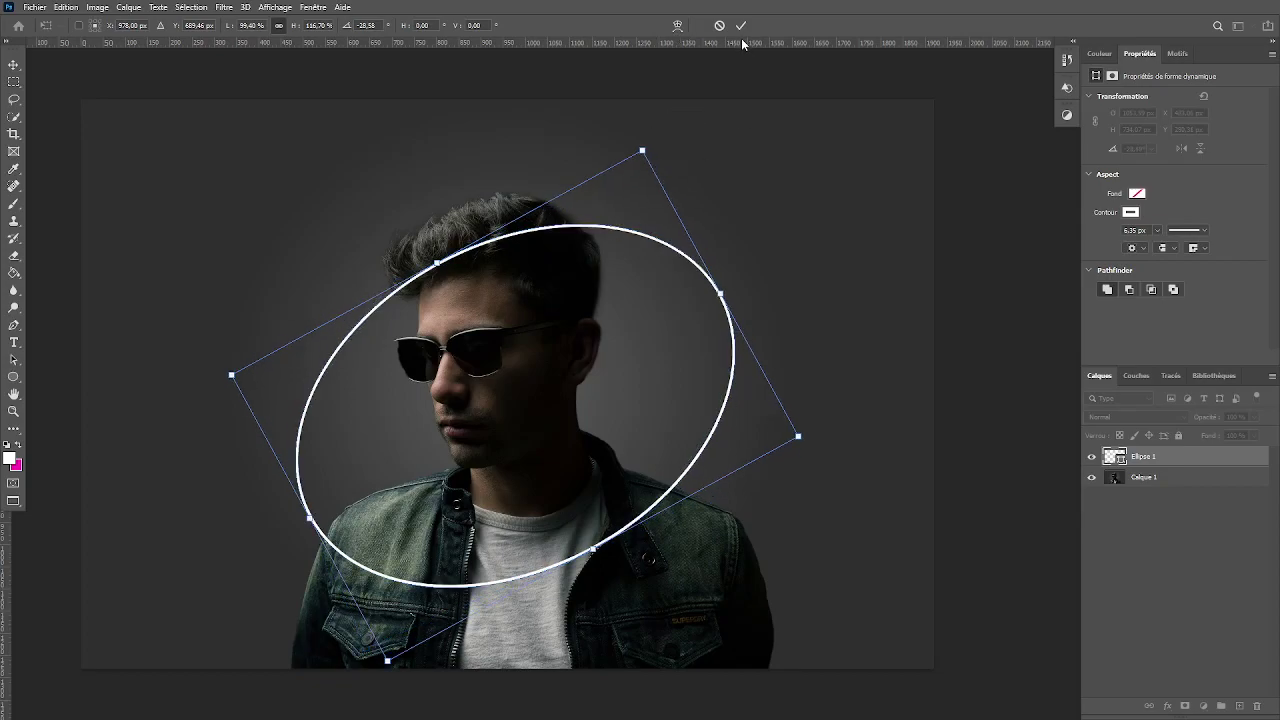
{"action": "left_click", "coordinate": [741, 25]}
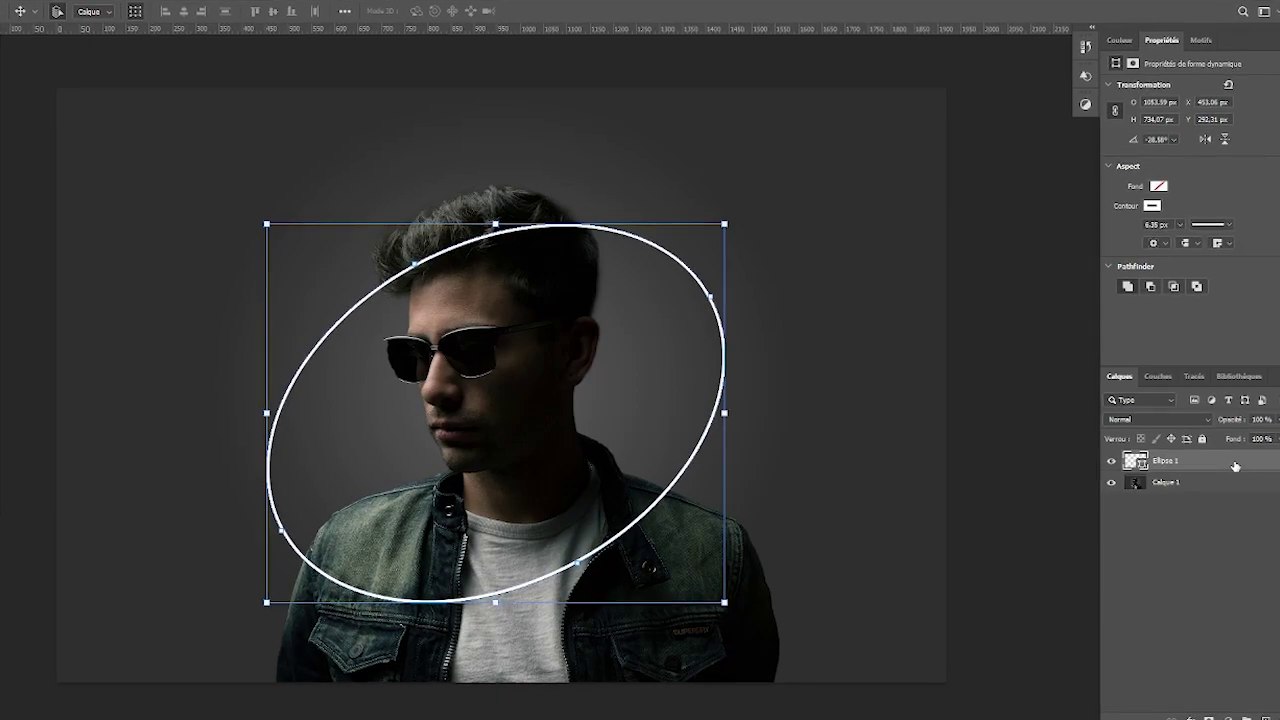
Add a magenta colour overlay (Incrustation couleur) to the Ellipse 1 layer in Normal mode at 100 % opacity
{"action": "double_click", "coordinate": [1235, 466]}
{"action": "left_click_drag", "start_coordinate": [879, 223], "coordinate": [641, 202]}
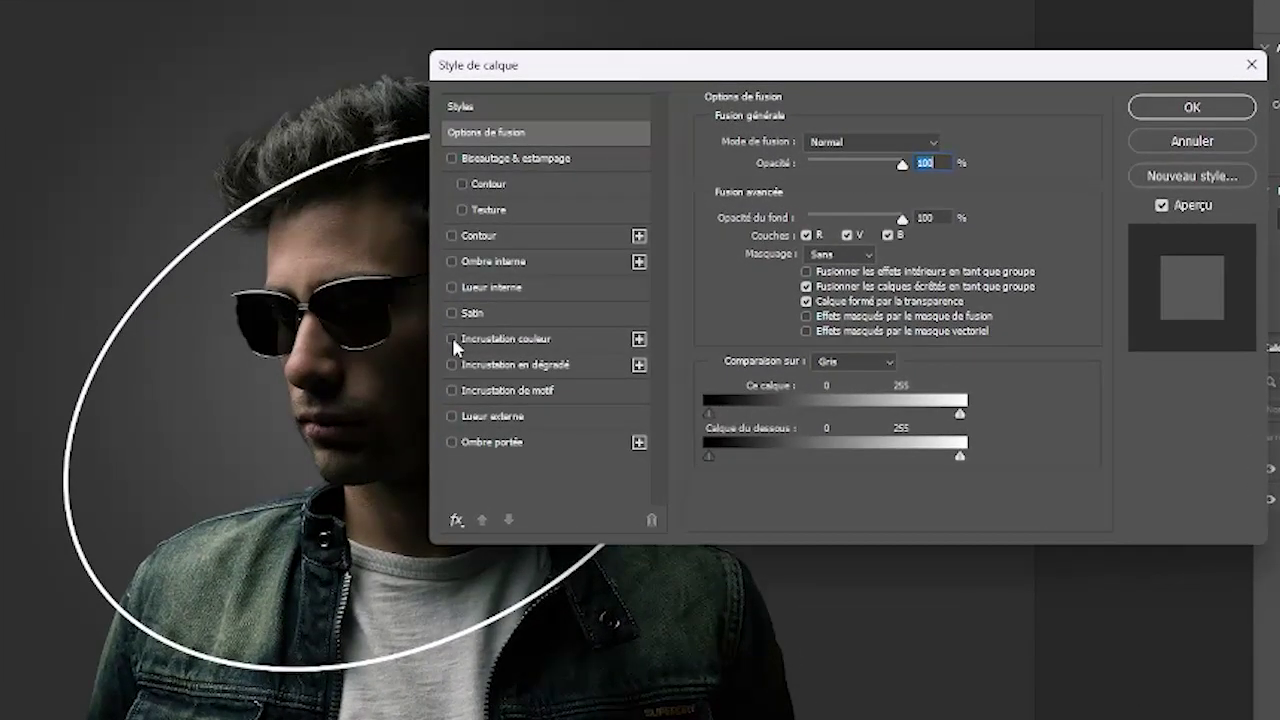
{"action": "left_click", "coordinate": [452, 339]}
{"action": "left_click", "coordinate": [574, 342]}
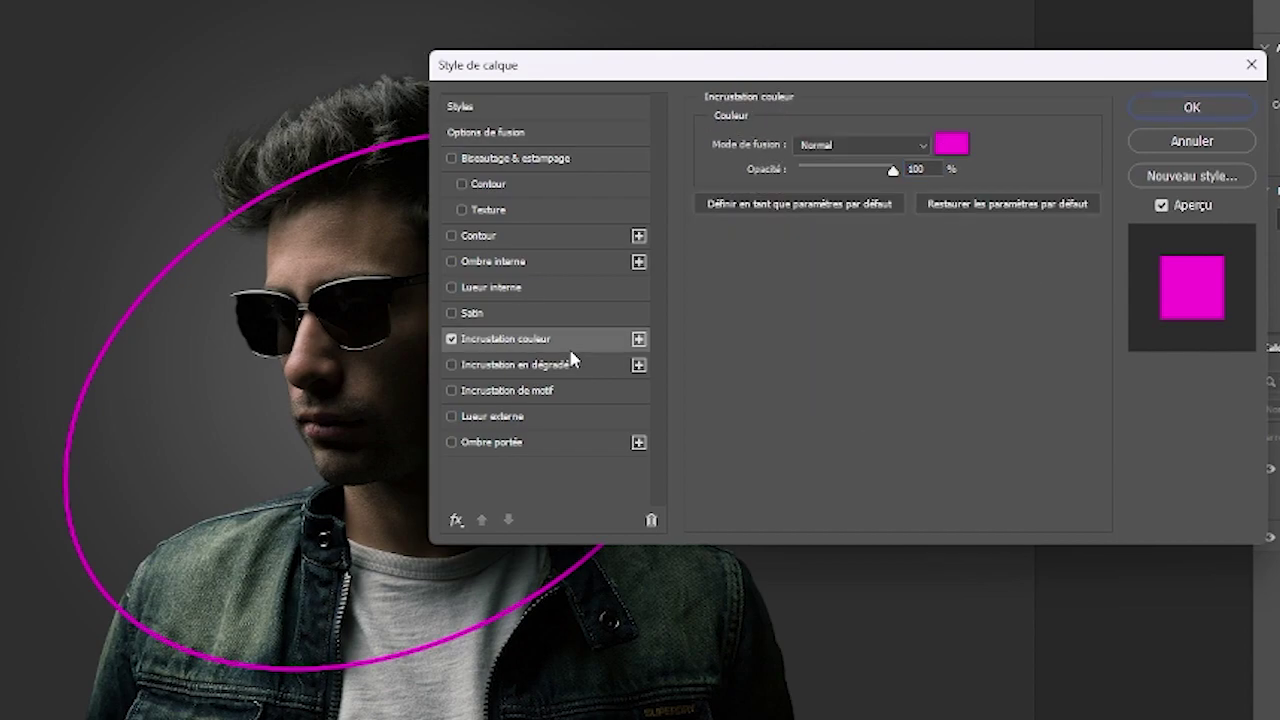
{"action": "left_click", "coordinate": [949, 144]}
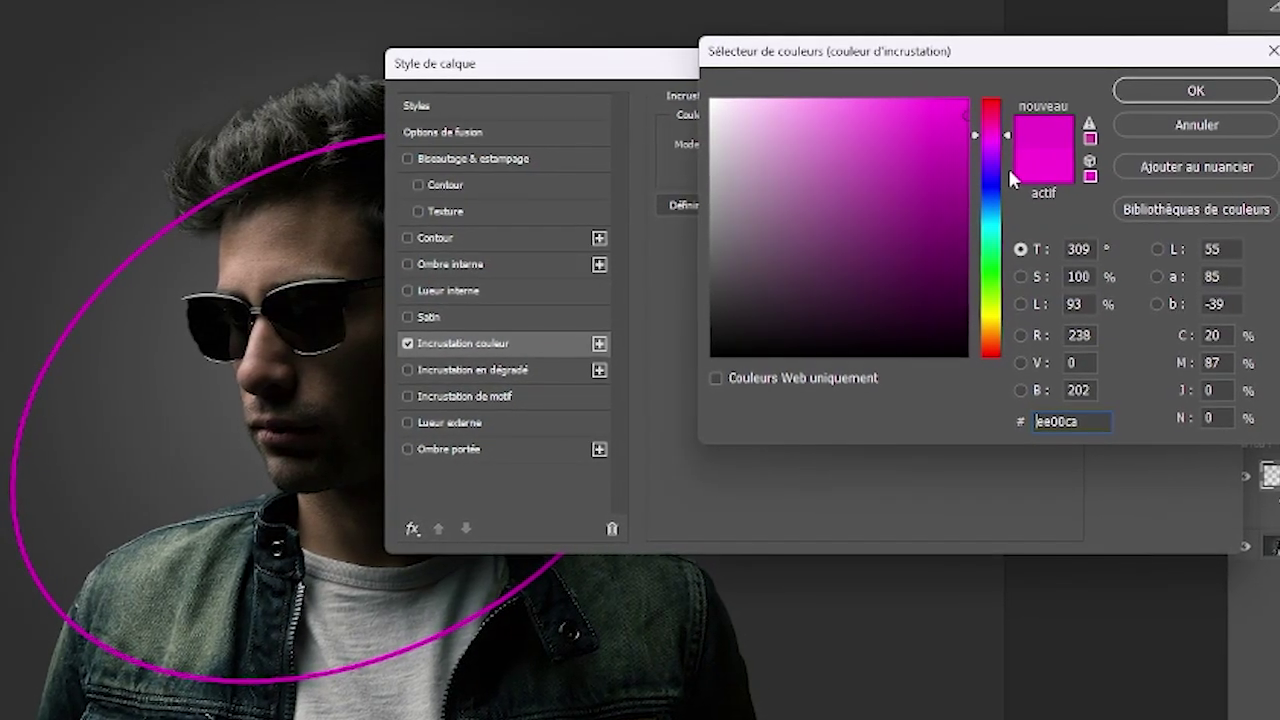
{"action": "left_click", "coordinate": [1164, 89]}
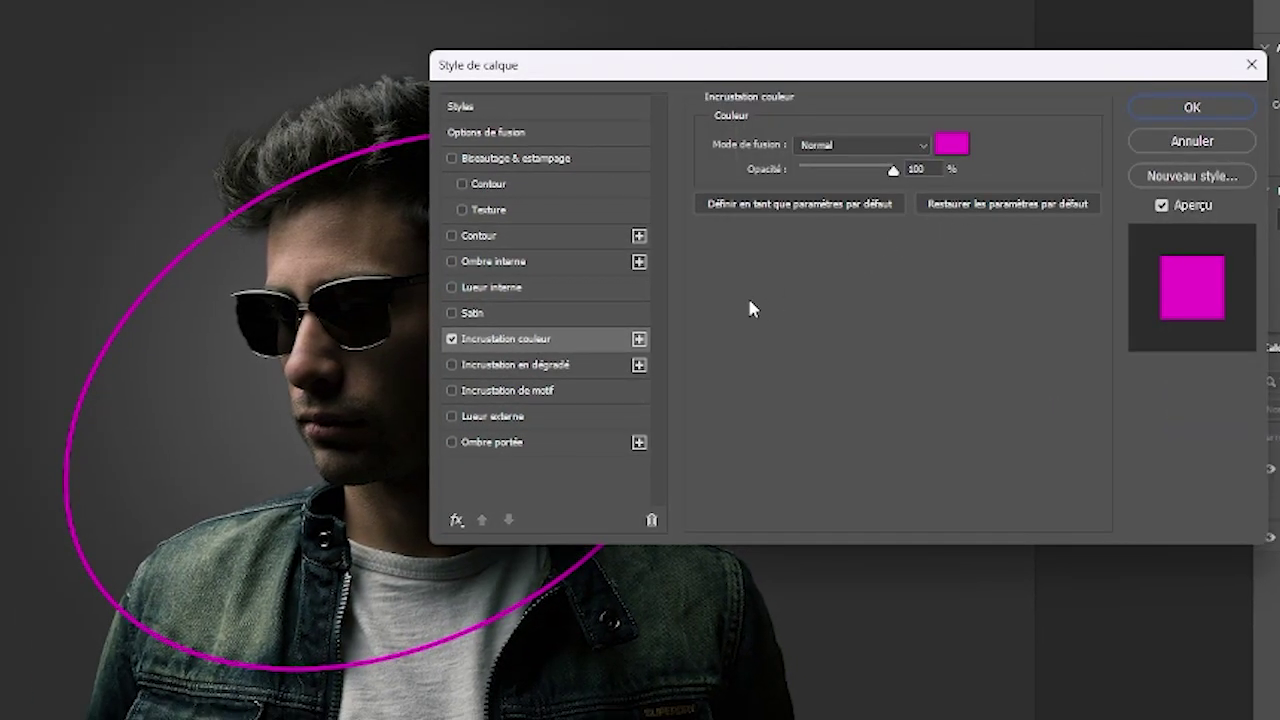
Add a white inner glow (Lueur interne) to the ellipse in Superposition mode, sourced from the centre with a 4 px size
{"action": "left_click", "coordinate": [453, 288]}
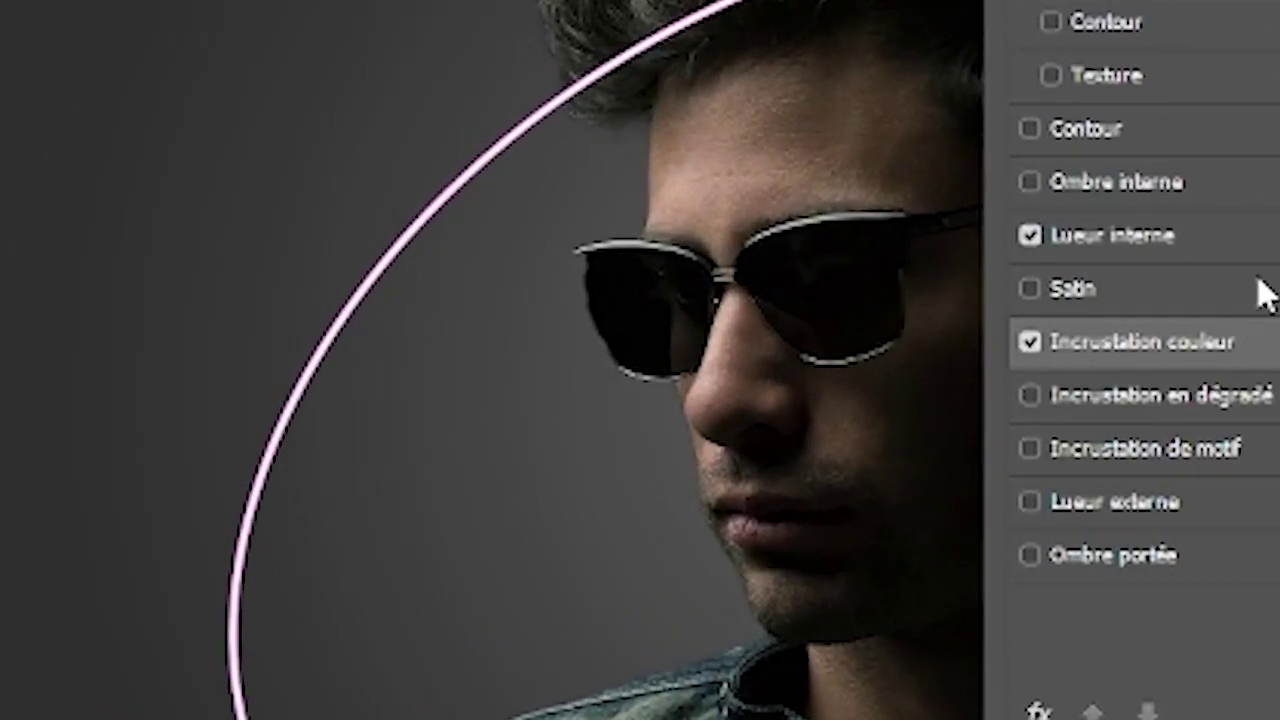
{"action": "left_click", "coordinate": [1248, 236]}
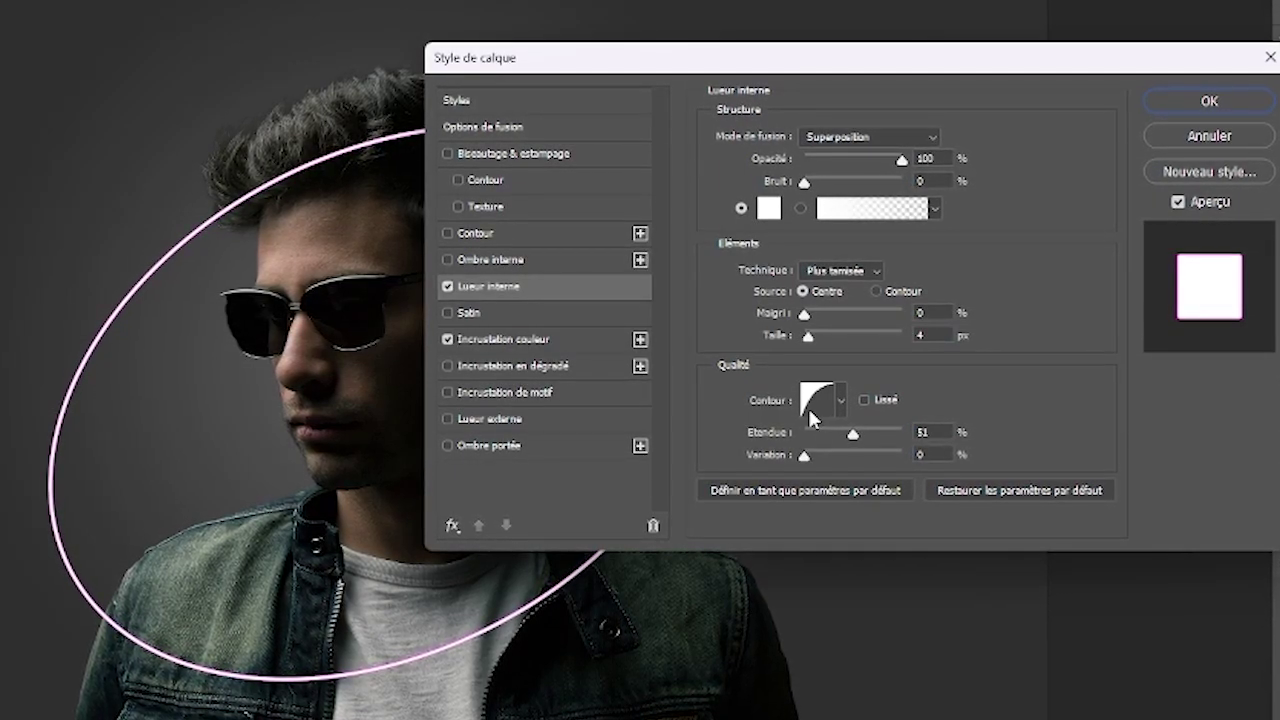
{"action": "left_click", "coordinate": [842, 401]}
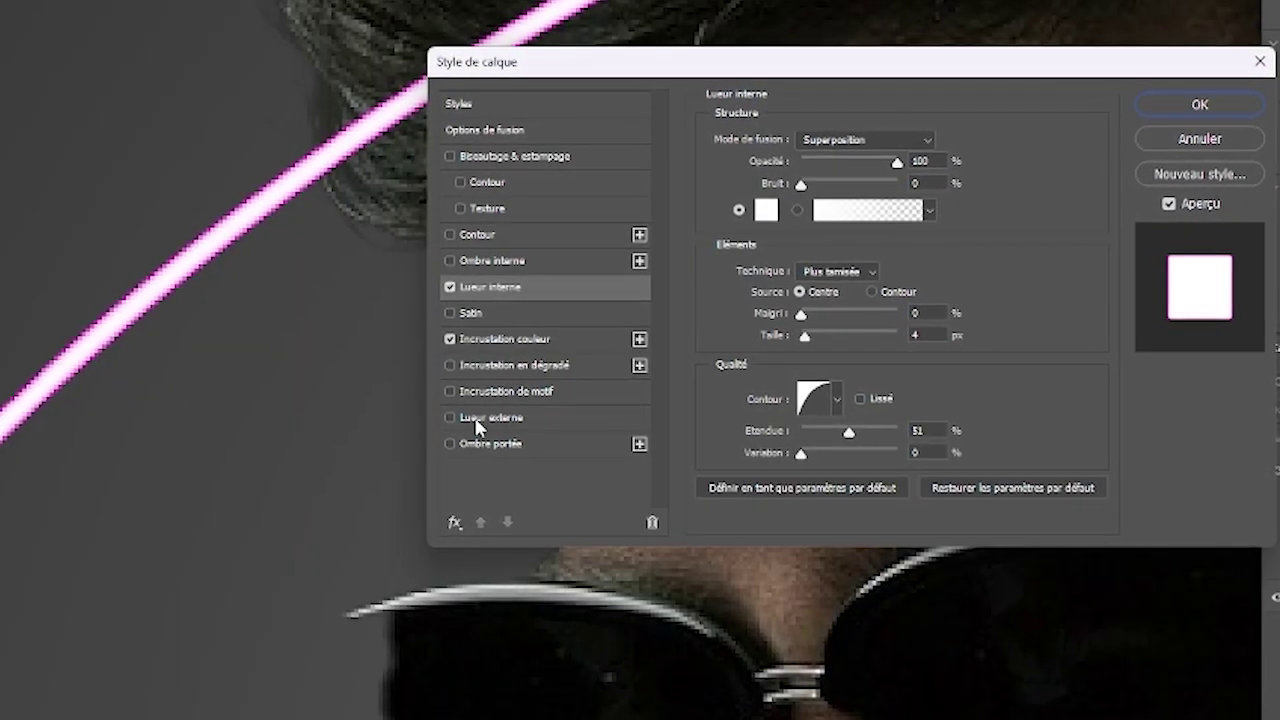
Enable the ellipse's outer glow (Lueur externe) in Densité linéaire - (Ajout) mode and choose a hot pink glow colour
{"action": "left_click", "coordinate": [450, 417]}
{"action": "left_click", "coordinate": [546, 418]}
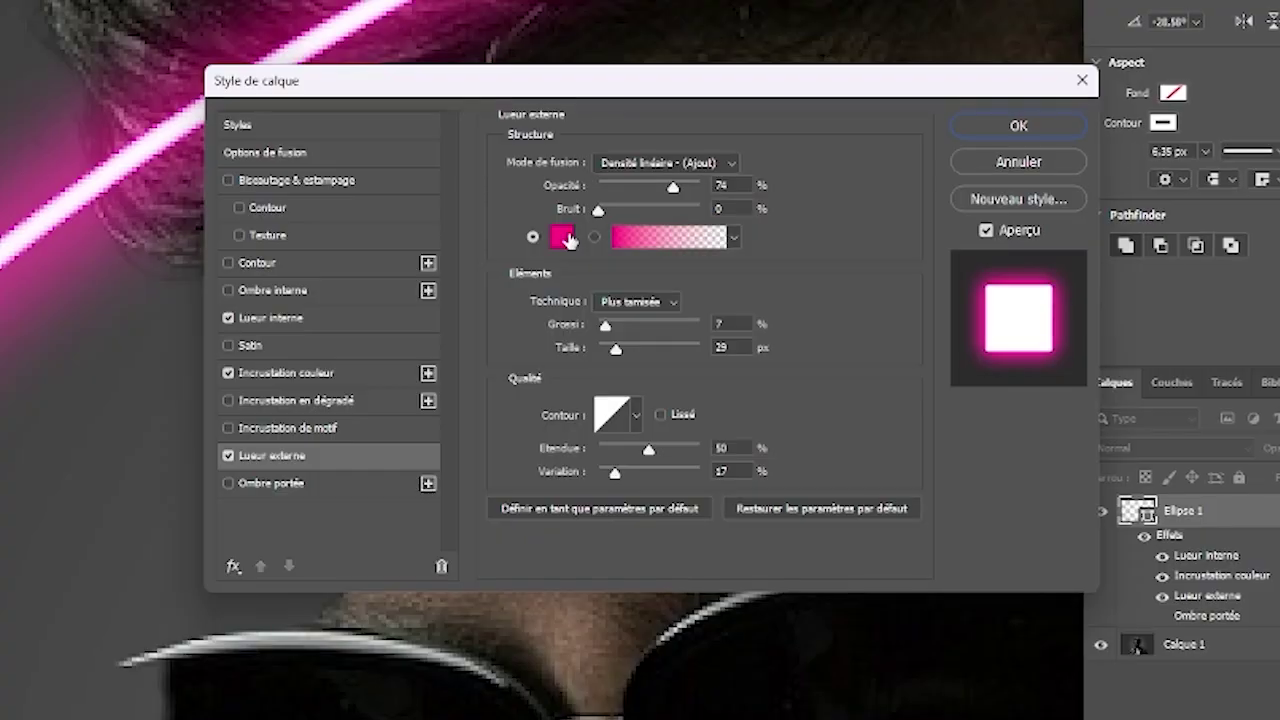
{"action": "left_click", "coordinate": [752, 284]}
{"action": "left_click", "coordinate": [881, 303]}
{"action": "left_click", "coordinate": [909, 240]}
{"action": "double_click", "coordinate": [935, 455]}
{"action": "type", "text": "ff00ae"}
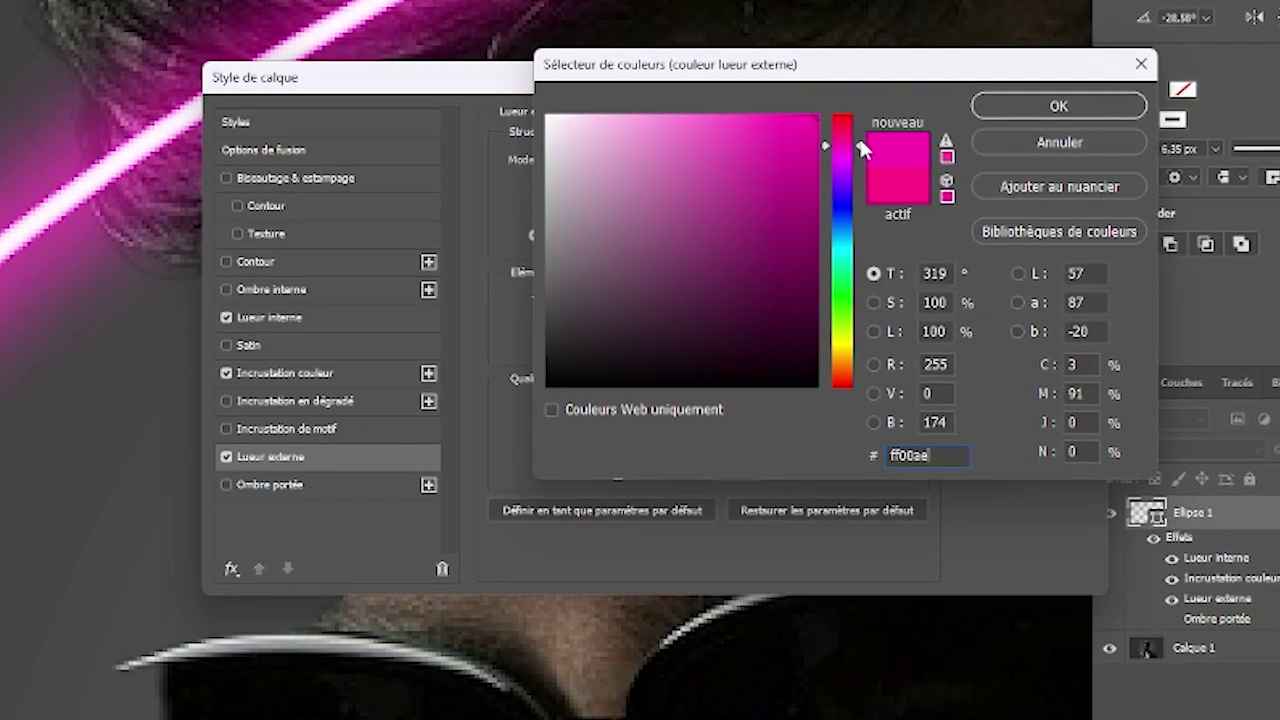
{"action": "left_click_drag", "start_coordinate": [858, 148], "coordinate": [856, 135]}
{"action": "left_click", "coordinate": [1062, 105]}
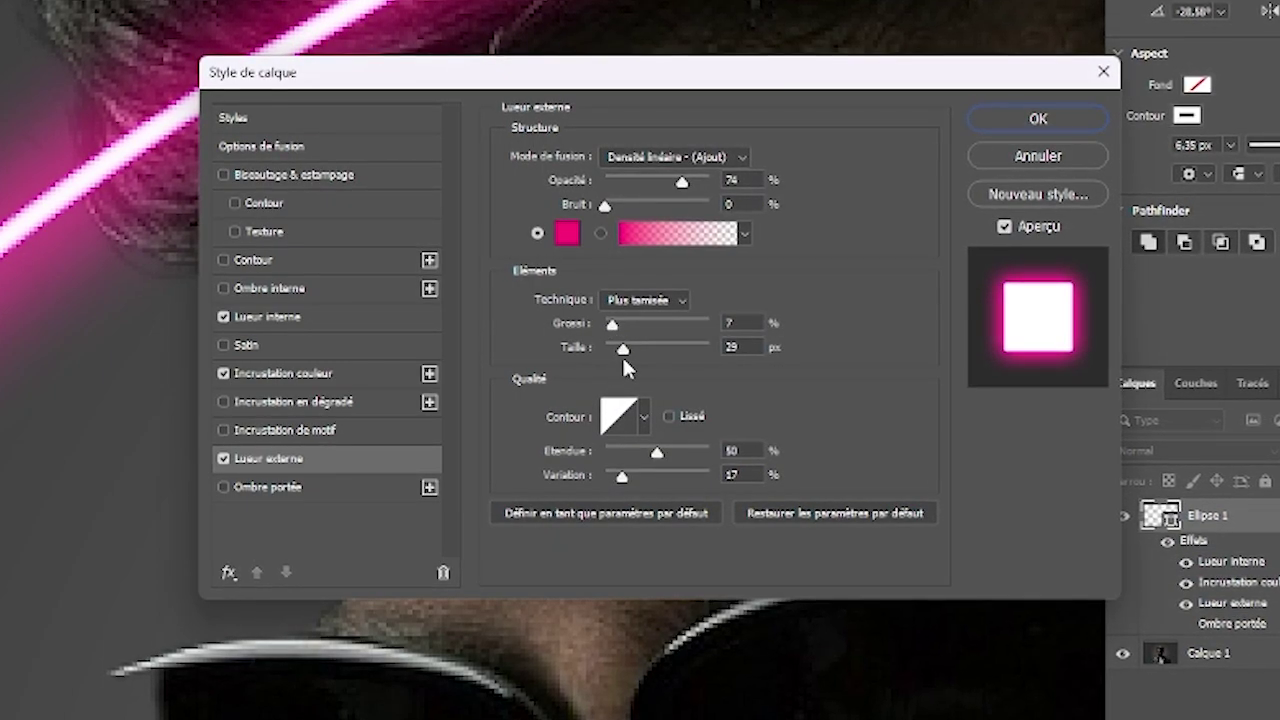
Set the outer glow's spread (Grossi) to 6 % and its size (Taille) to 27 px
{"action": "mouse_move", "coordinate": [617, 352]}
{"action": "left_mouse_down"}
{"action": "mouse_move", "coordinate": [650, 350]}
{"action": "mouse_move", "coordinate": [606, 350]}
{"action": "left_mouse_up"}
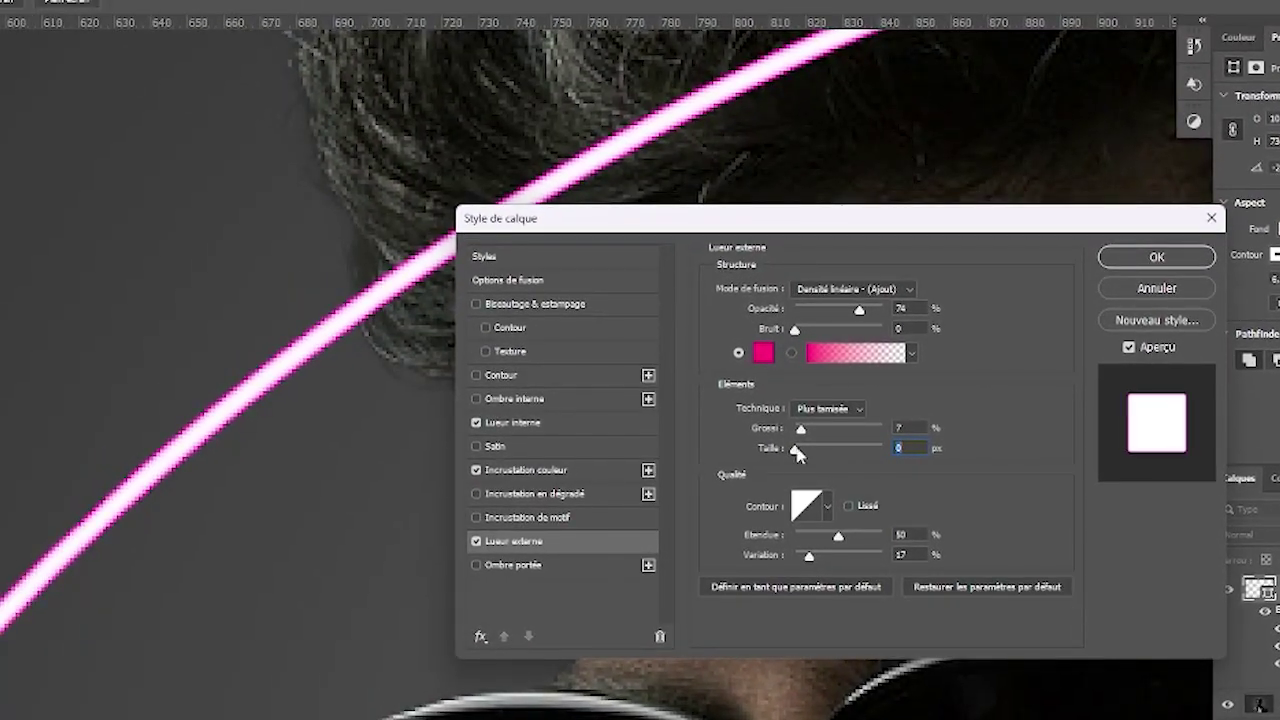
{"action": "left_click_drag", "start_coordinate": [683, 413], "coordinate": [701, 420]}
{"action": "left_click_drag", "start_coordinate": [821, 456], "coordinate": [822, 457]}
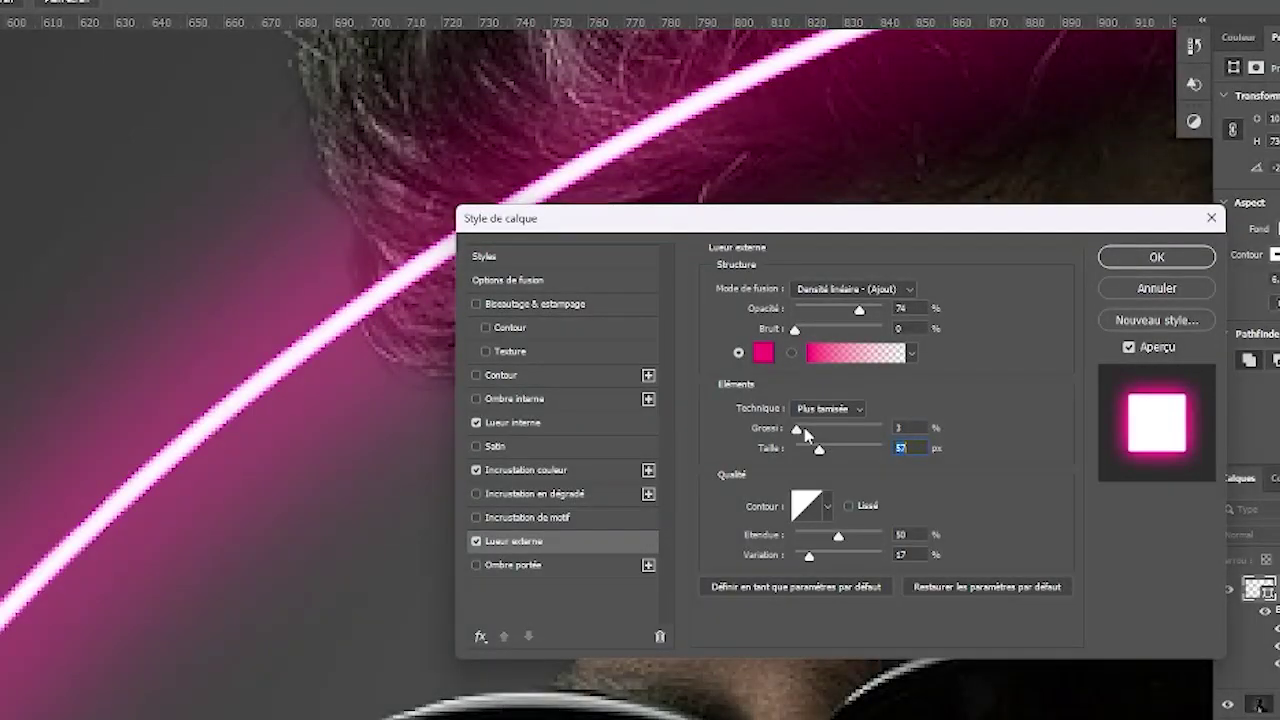
{"action": "left_click_drag", "start_coordinate": [805, 432], "coordinate": [813, 433]}
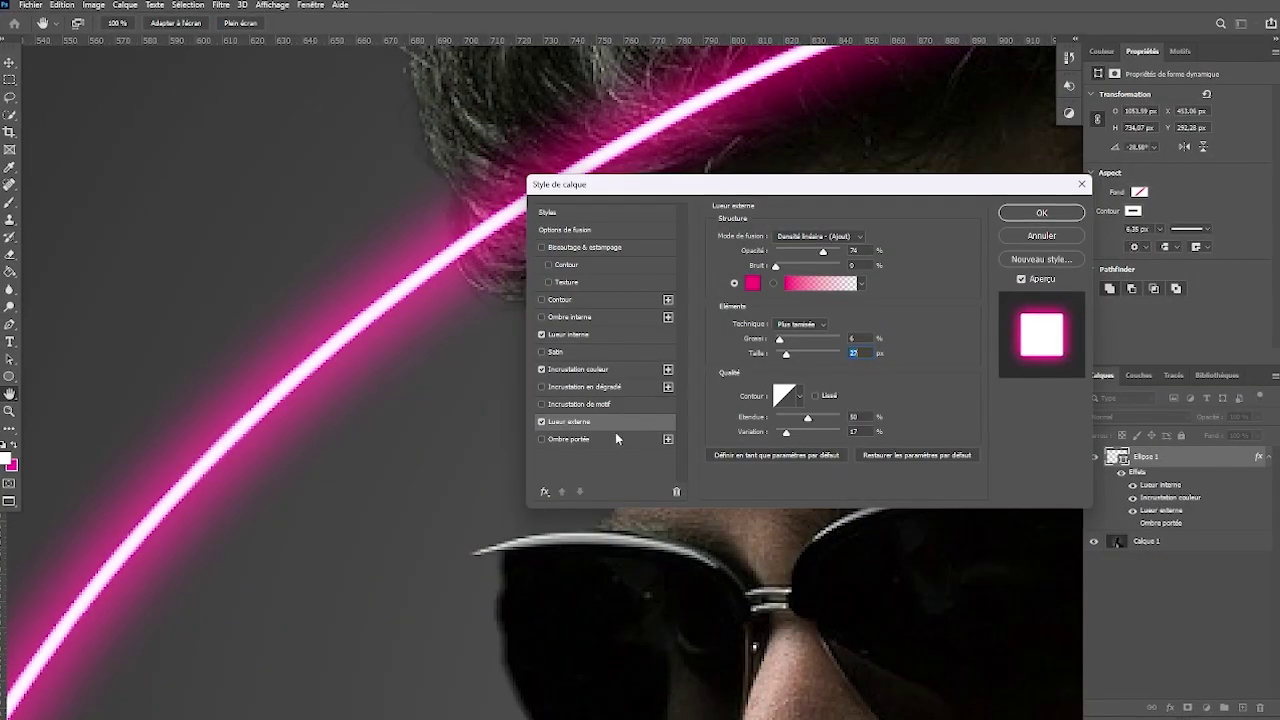
Add a hot pink drop shadow (Ombre portée) in Densité linéaire - (Ajout) mode at zero distance and enlarge its size
{"action": "left_click", "coordinate": [608, 439]}
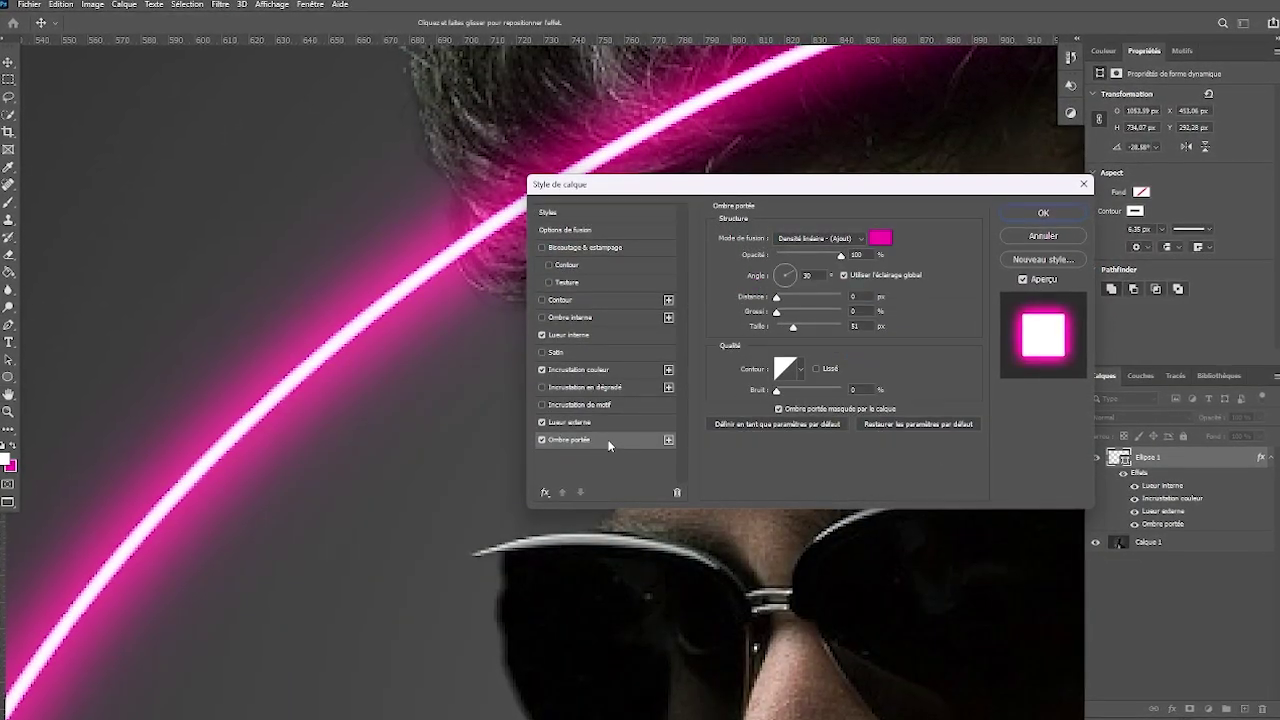
{"action": "left_click", "coordinate": [820, 237]}
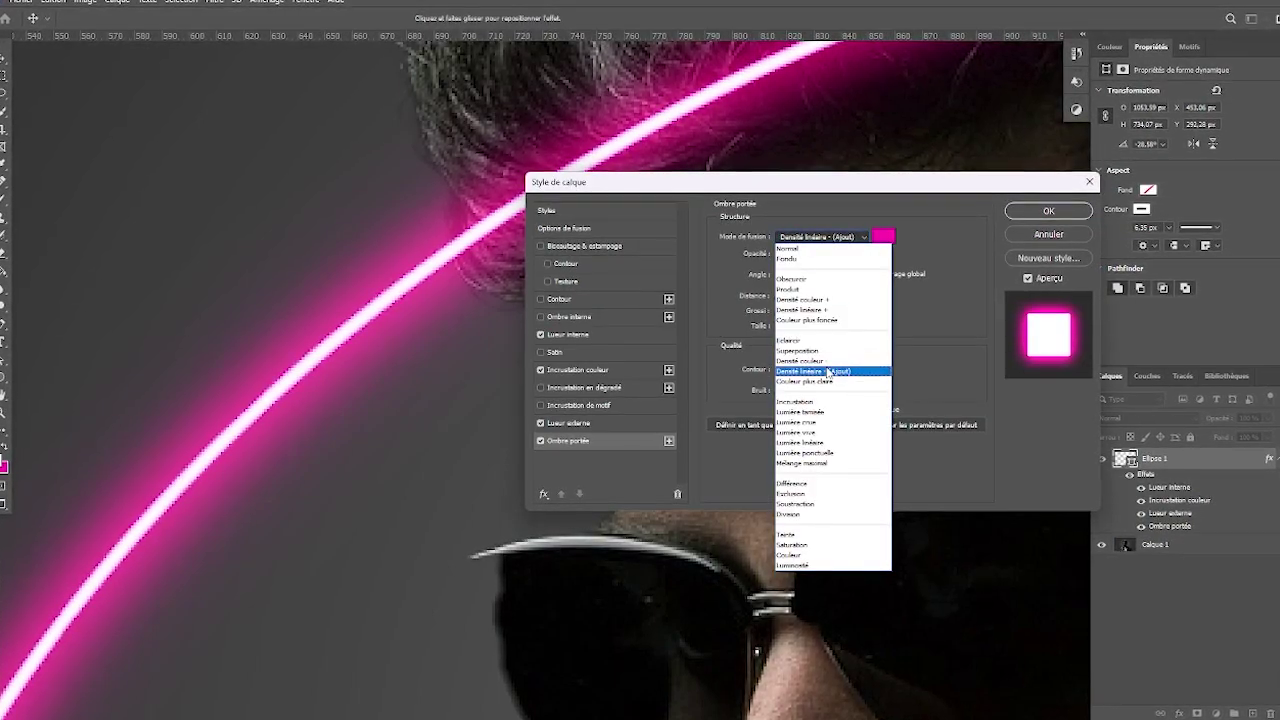
{"action": "left_click", "coordinate": [968, 270]}
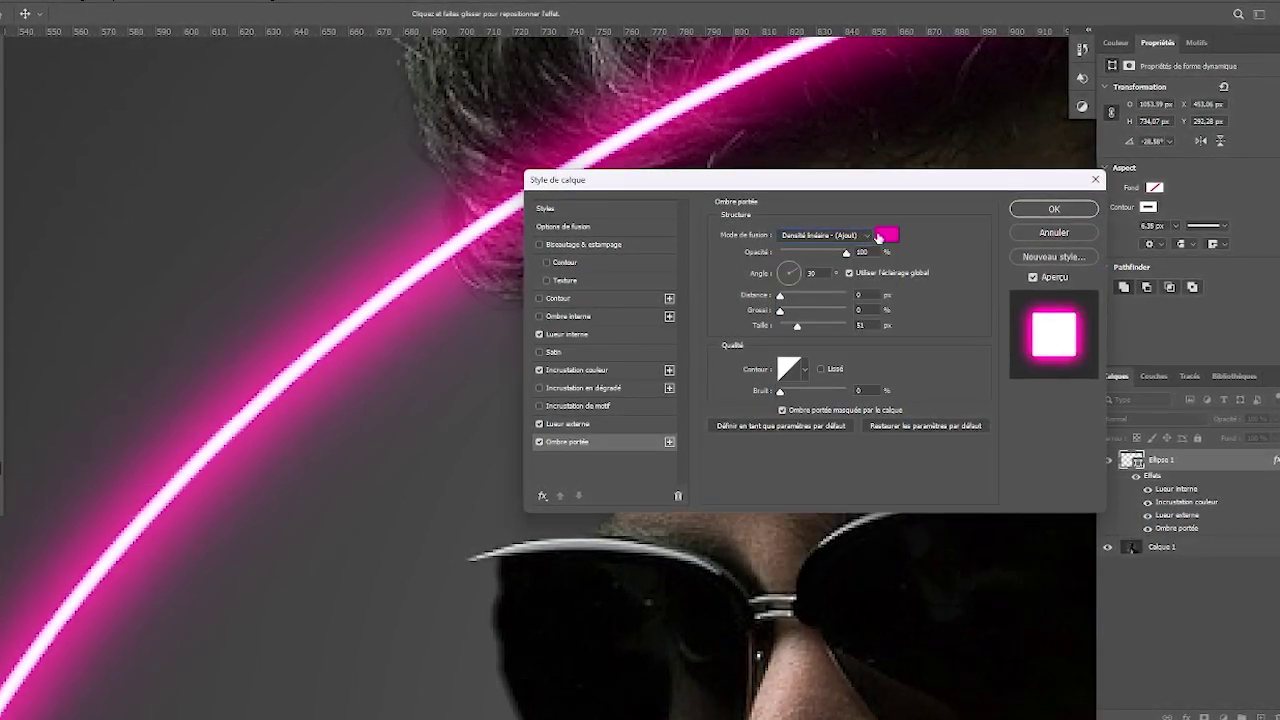
{"action": "left_click", "coordinate": [890, 236]}
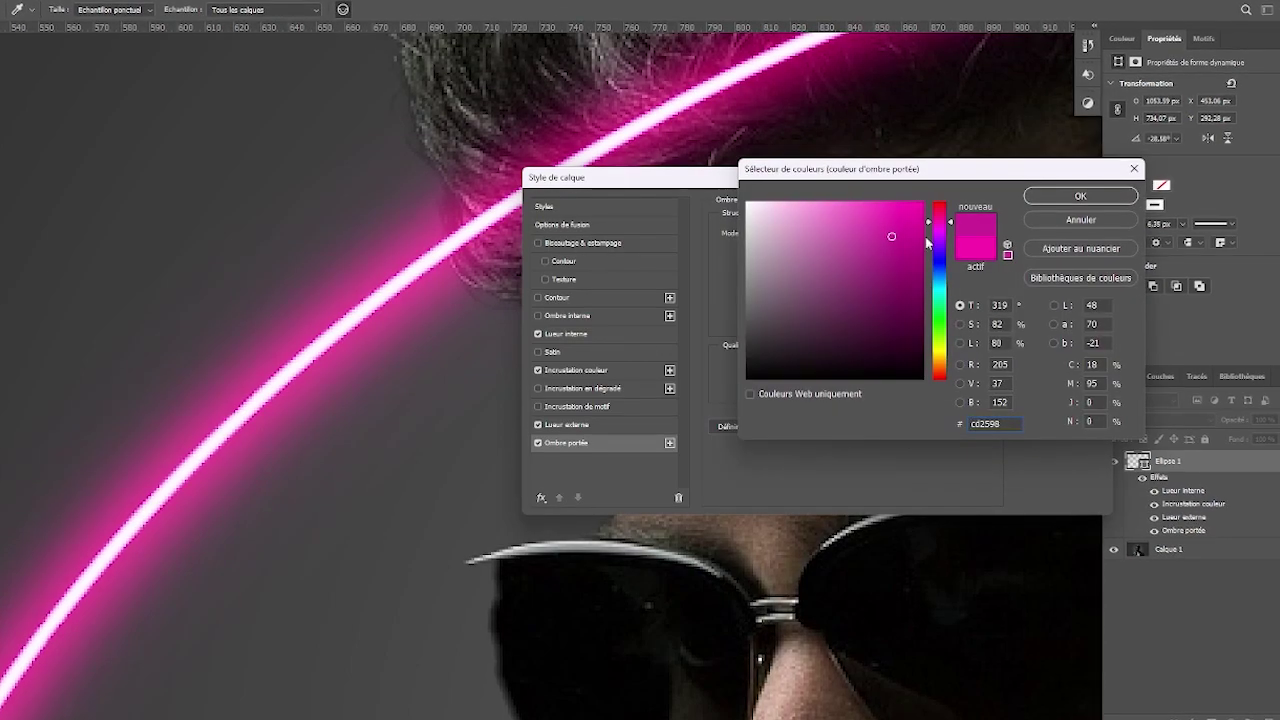
{"action": "left_click", "coordinate": [1066, 196]}
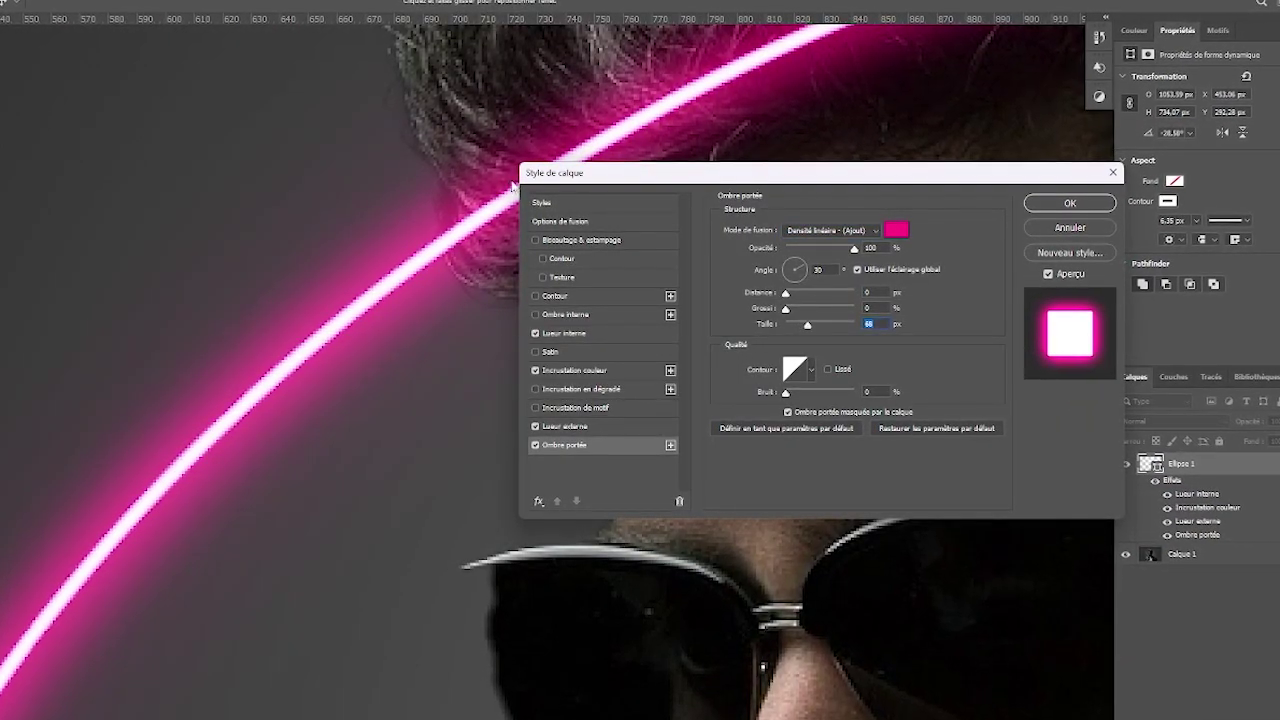
Set the outer glow's size to 32 px and its opacity to 56 %, and apply the layer style
{"action": "left_click", "coordinate": [651, 431]}
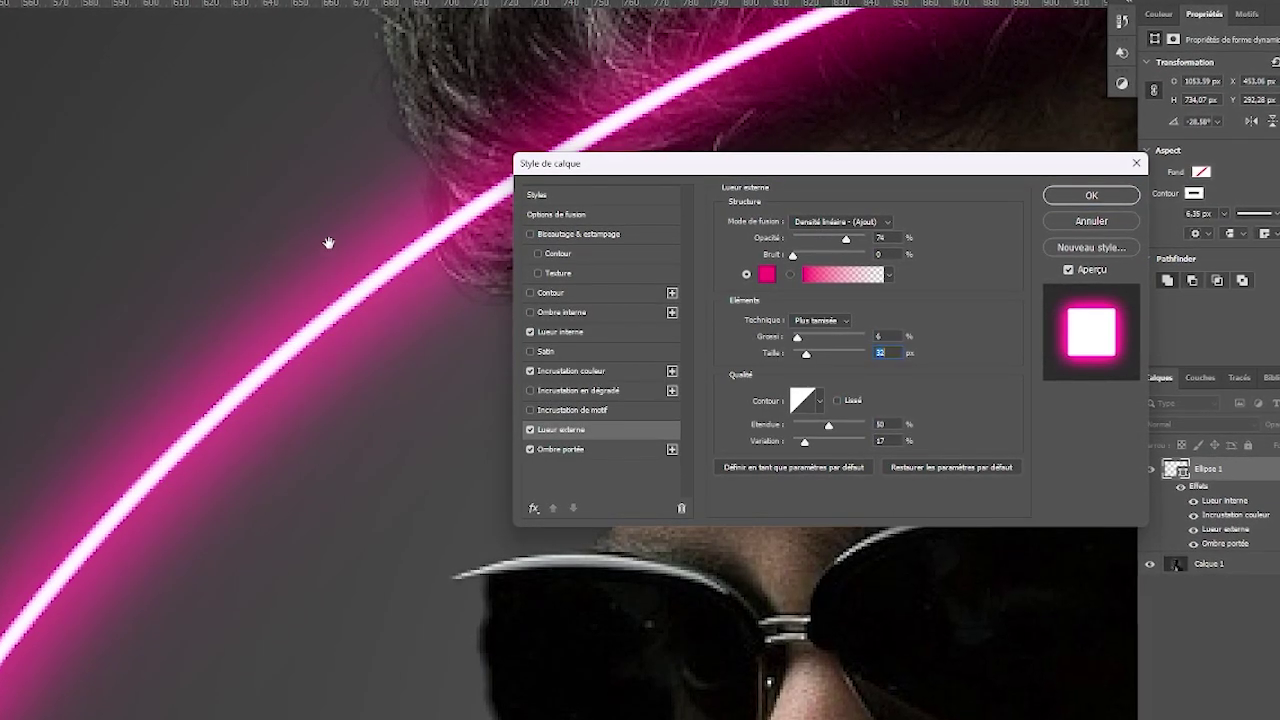
{"action": "left_click_drag", "start_coordinate": [382, 288], "coordinate": [337, 120]}
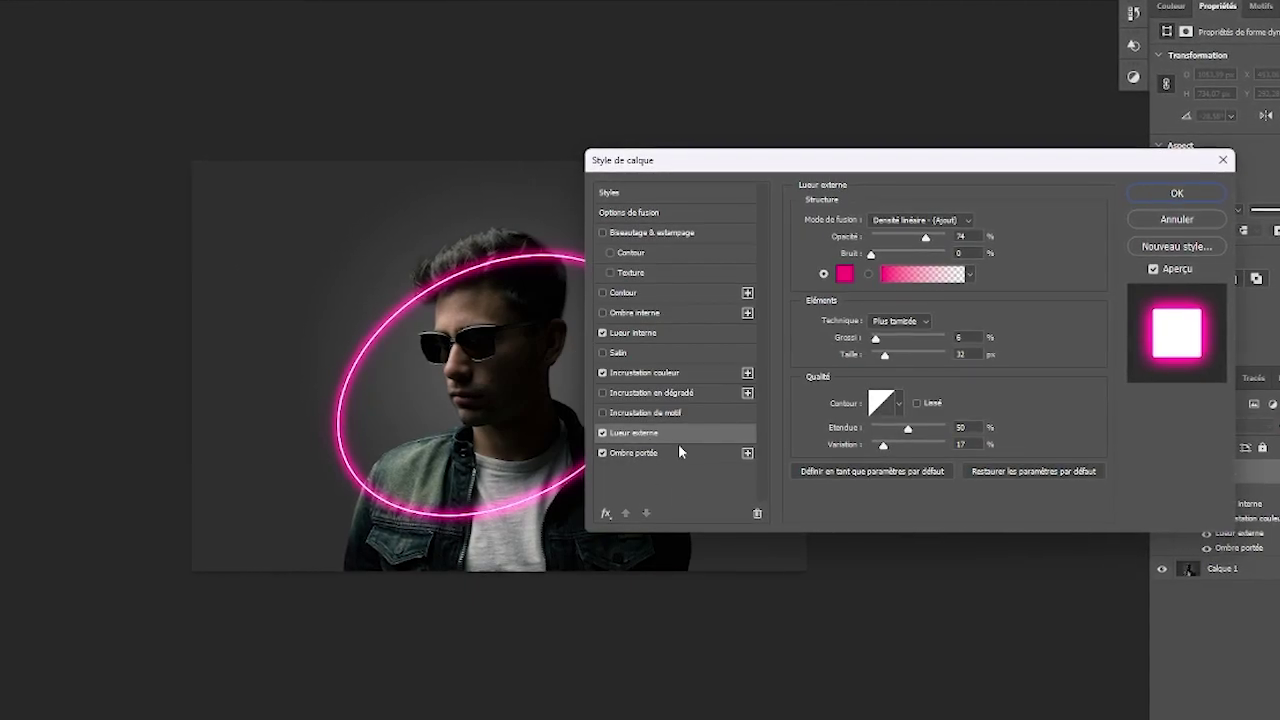
{"action": "left_click_drag", "start_coordinate": [926, 238], "coordinate": [914, 239]}
{"action": "left_click_drag", "start_coordinate": [420, 300], "coordinate": [385, 331]}
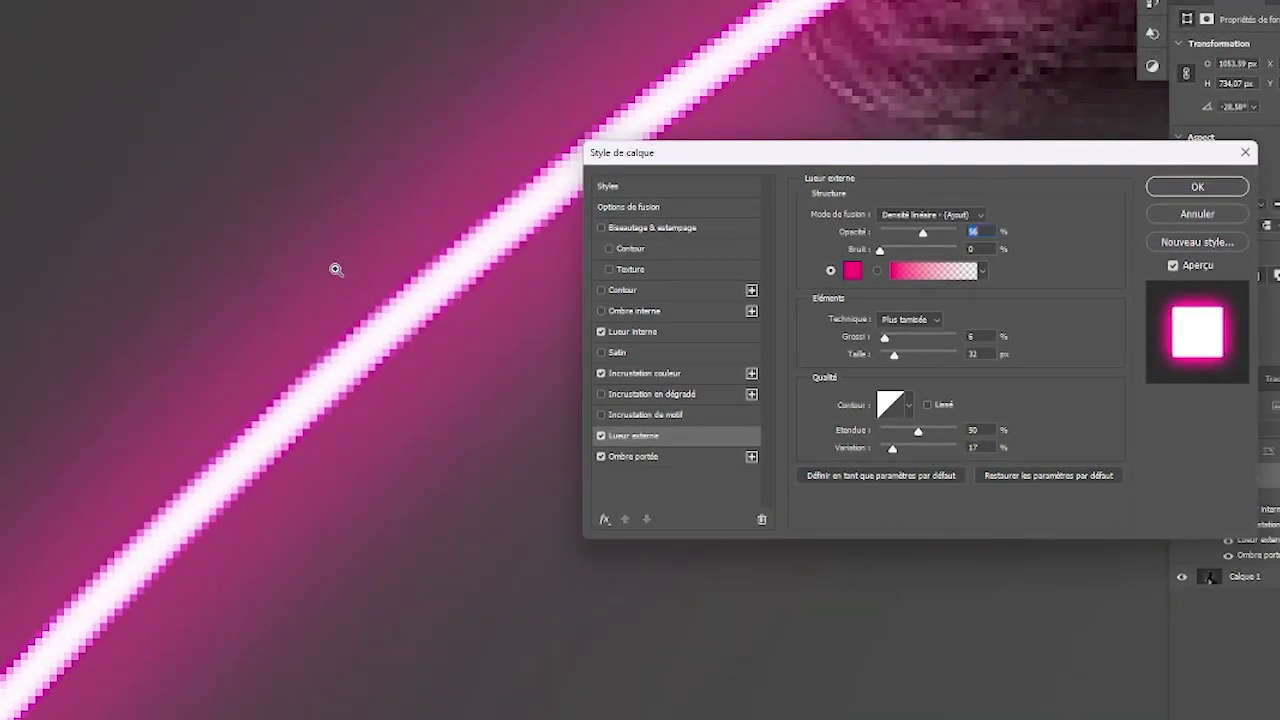
{"action": "left_click_drag", "start_coordinate": [336, 269], "coordinate": [306, 251]}
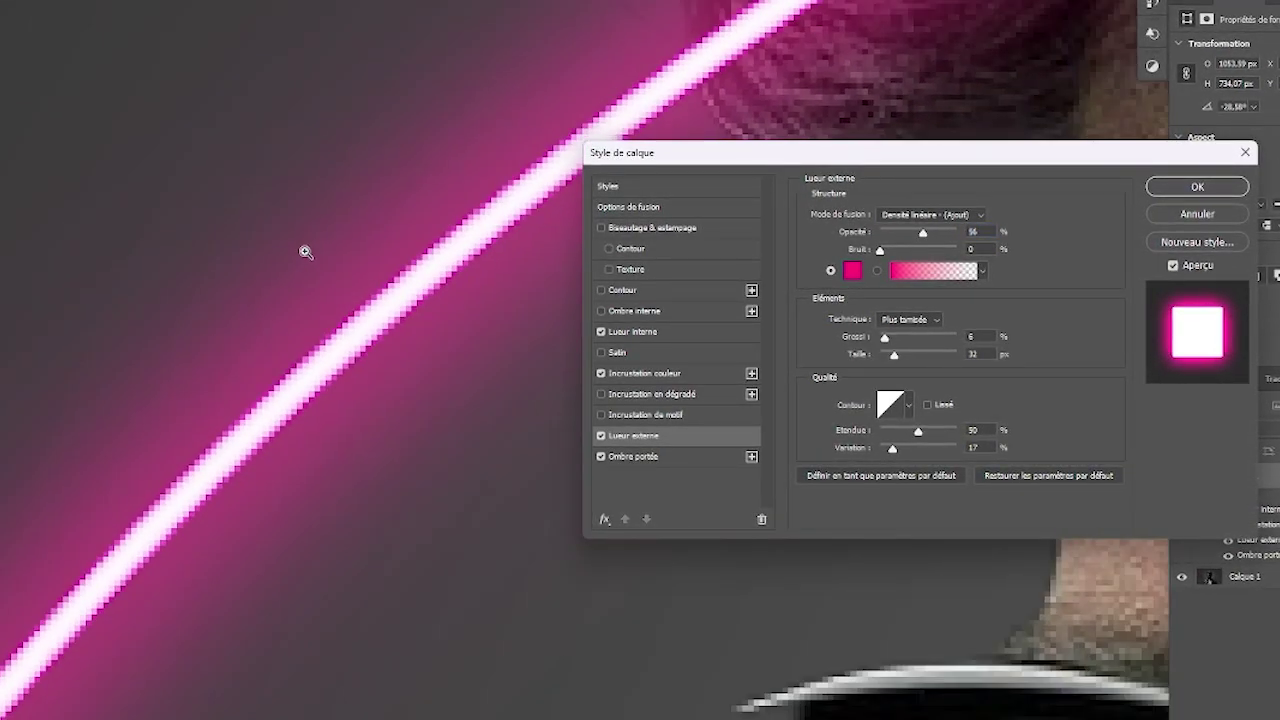
{"action": "left_click", "coordinate": [692, 457]}
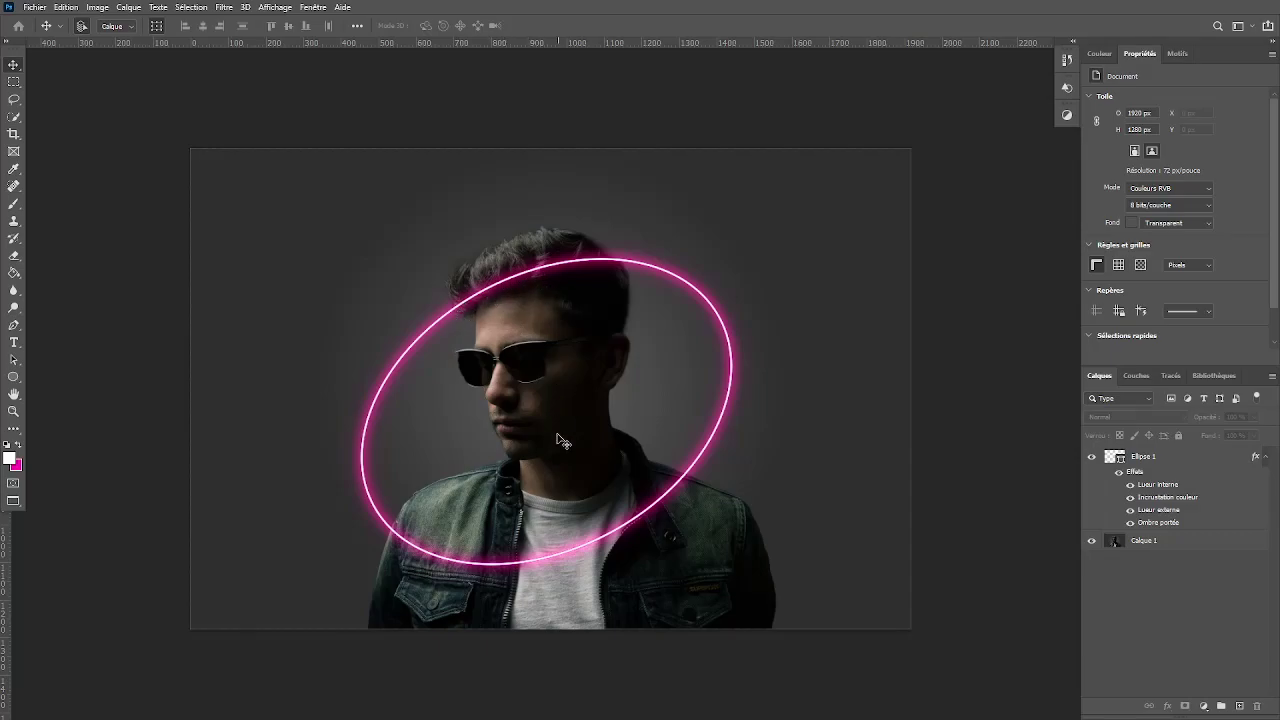
Create a new layer group and move the Ellipse 1 layer into it
{"action": "left_click", "coordinate": [1160, 456]}
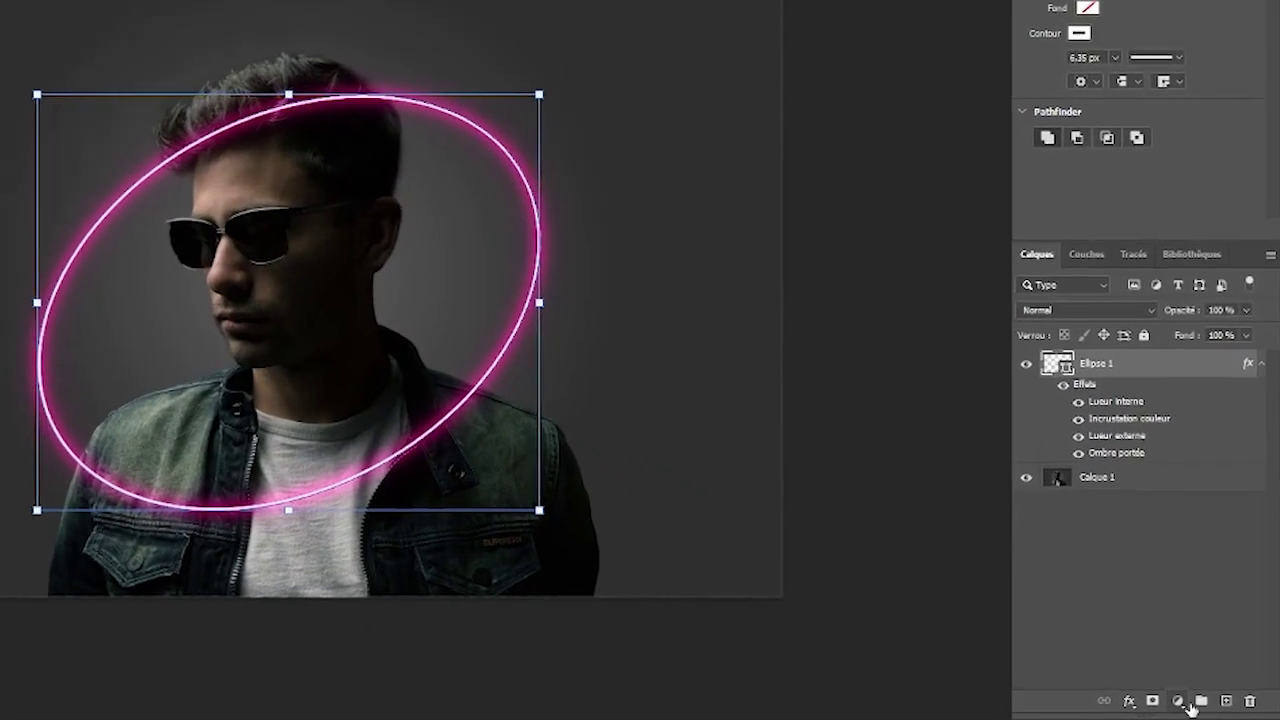
{"action": "left_click", "coordinate": [1196, 702]}
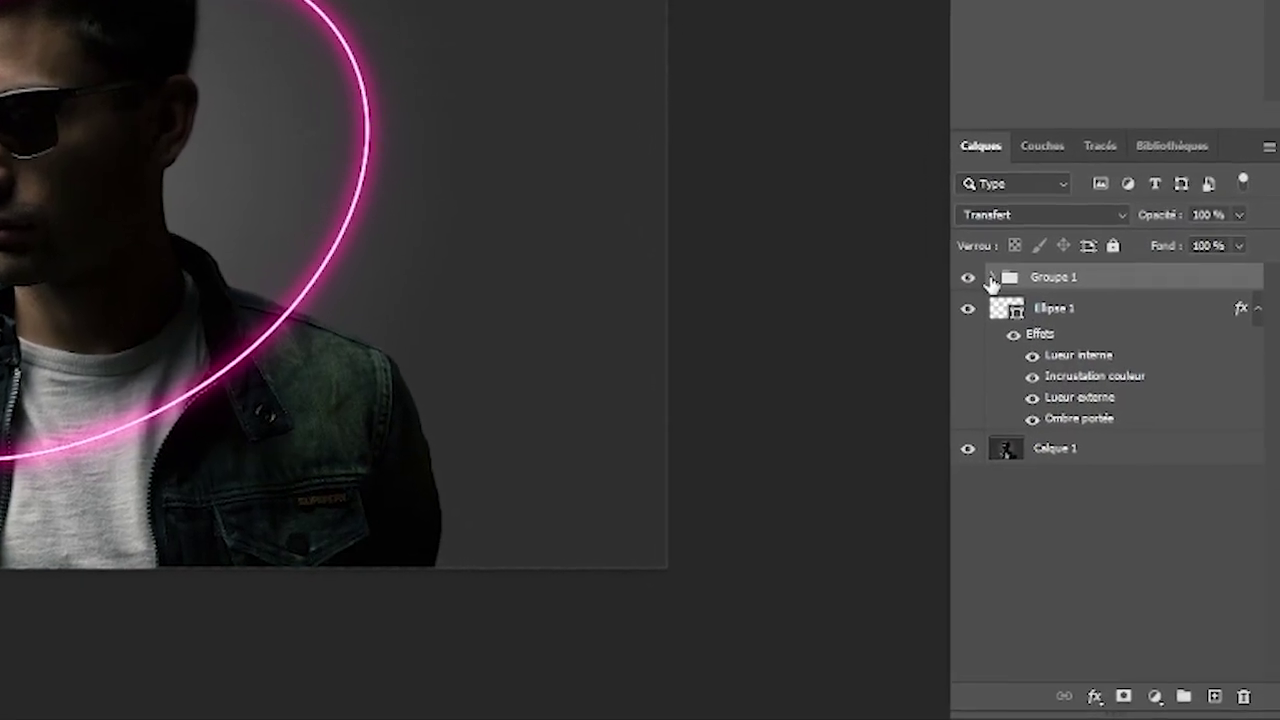
{"action": "mouse_move", "coordinate": [1136, 287]}
{"action": "left_mouse_down"}
{"action": "mouse_move", "coordinate": [1132, 254]}
{"action": "mouse_move", "coordinate": [1118, 290]}
{"action": "left_mouse_up"}
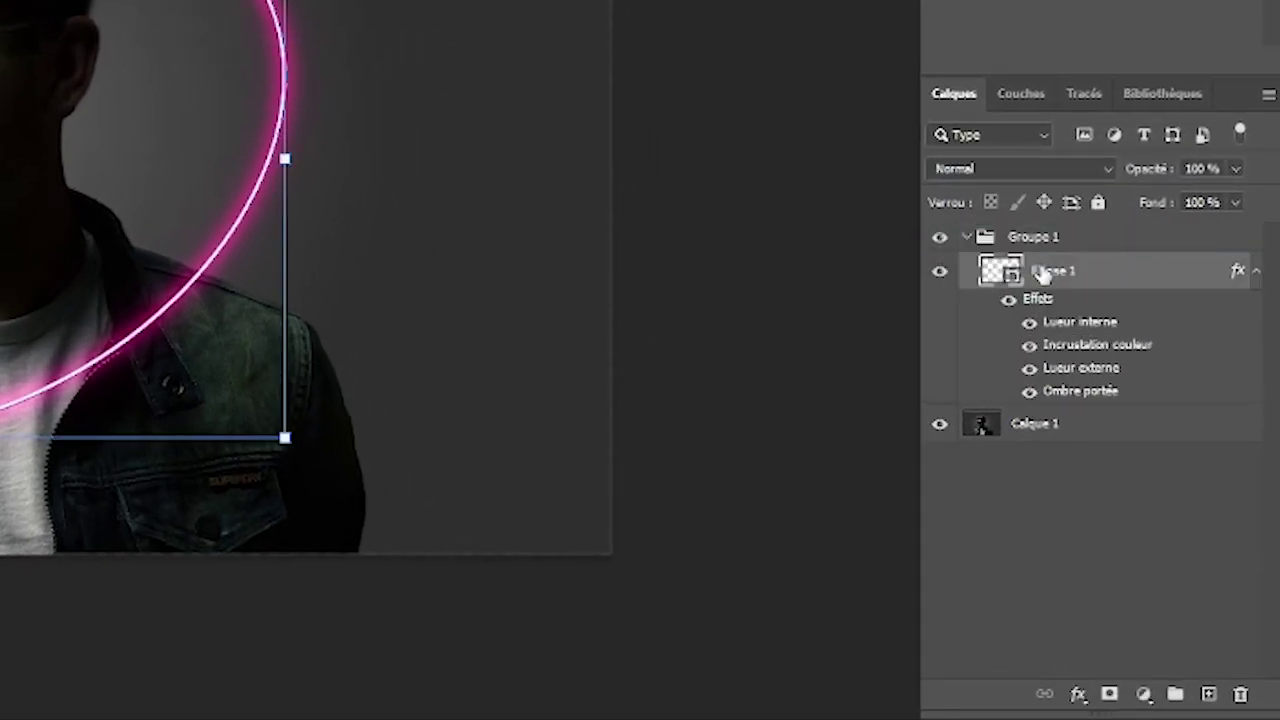
{"action": "left_click", "coordinate": [965, 238]}
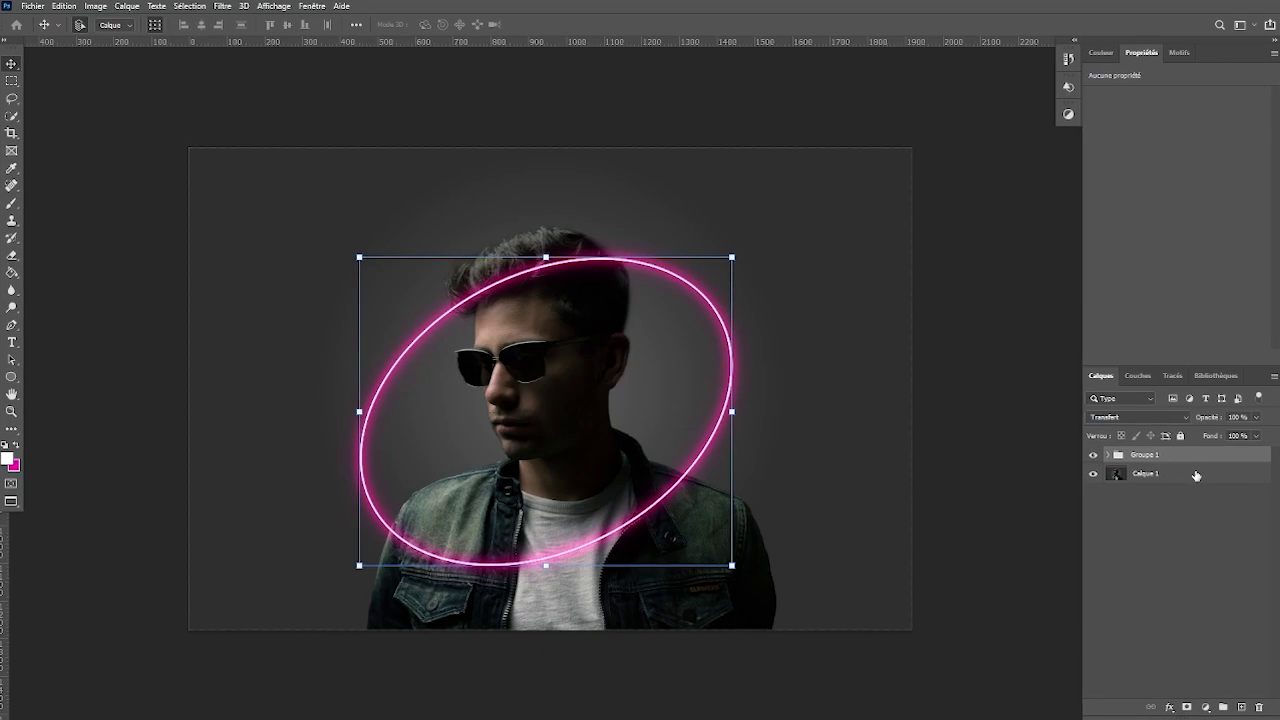
Select the man on the Calque 1 photo layer with the automatic subject selection
{"action": "left_click", "coordinate": [1031, 271]}
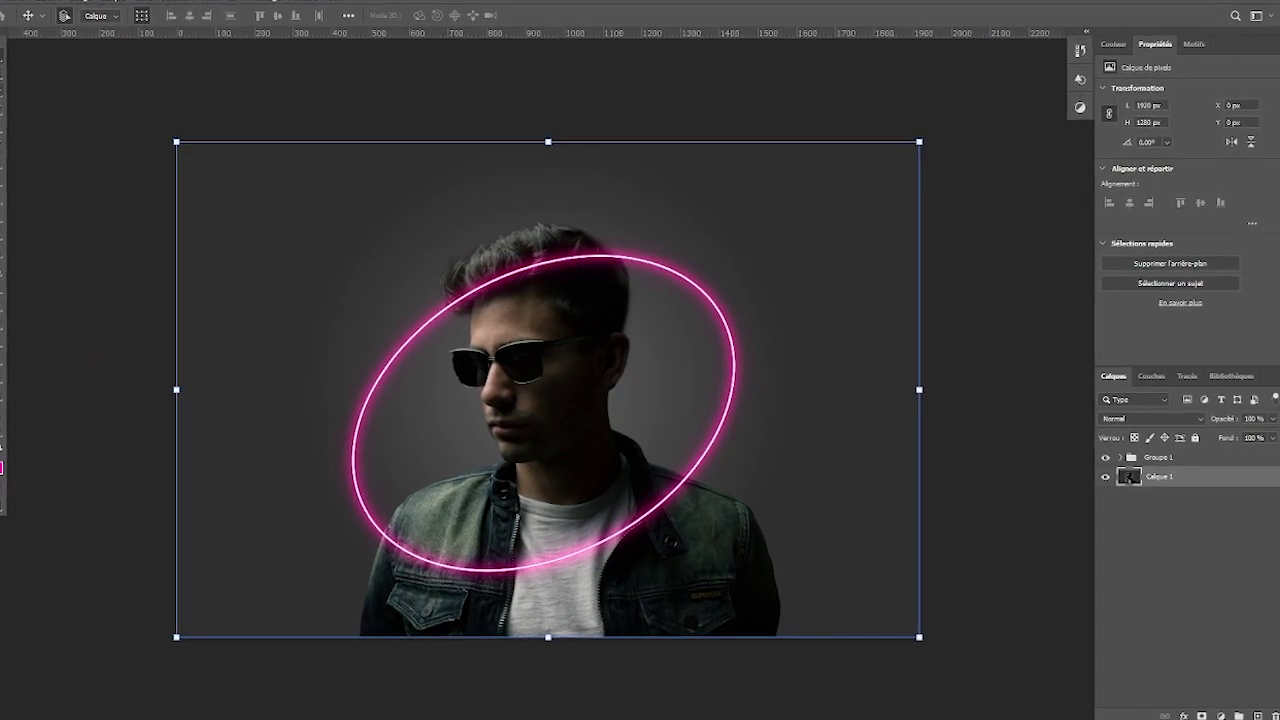
{"action": "key", "text": "w"}
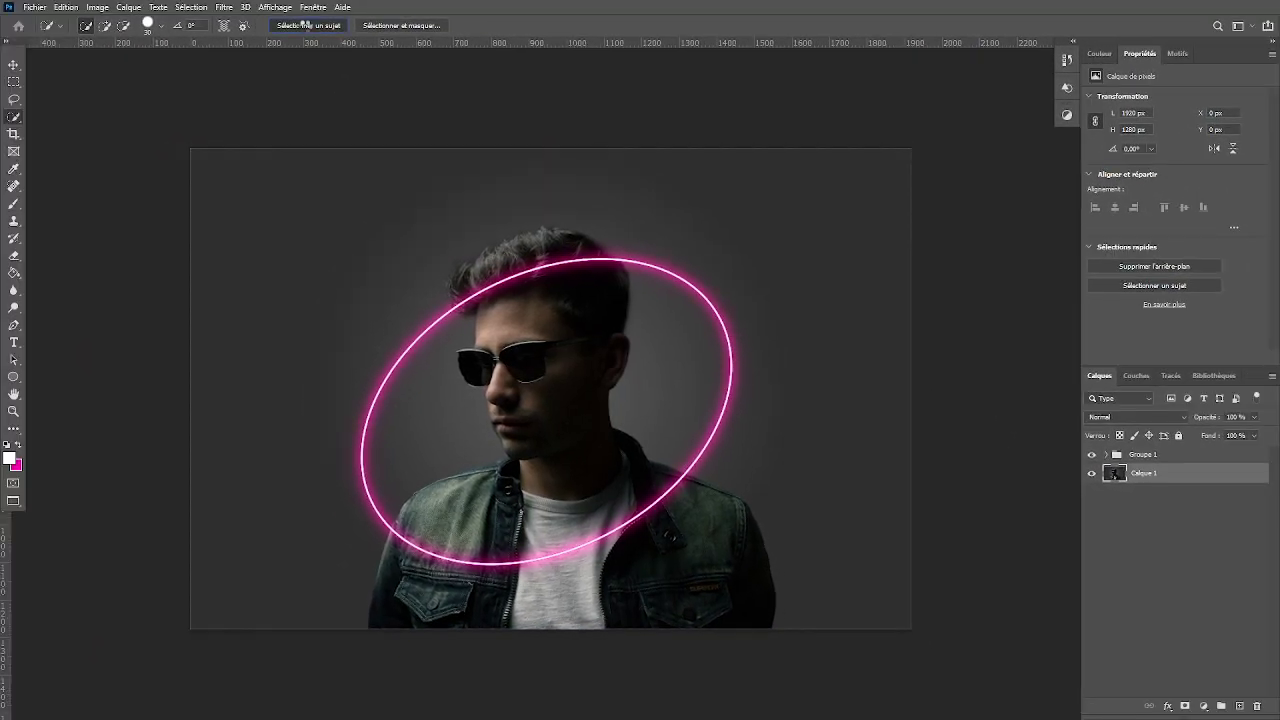
{"action": "left_click", "coordinate": [307, 27]}
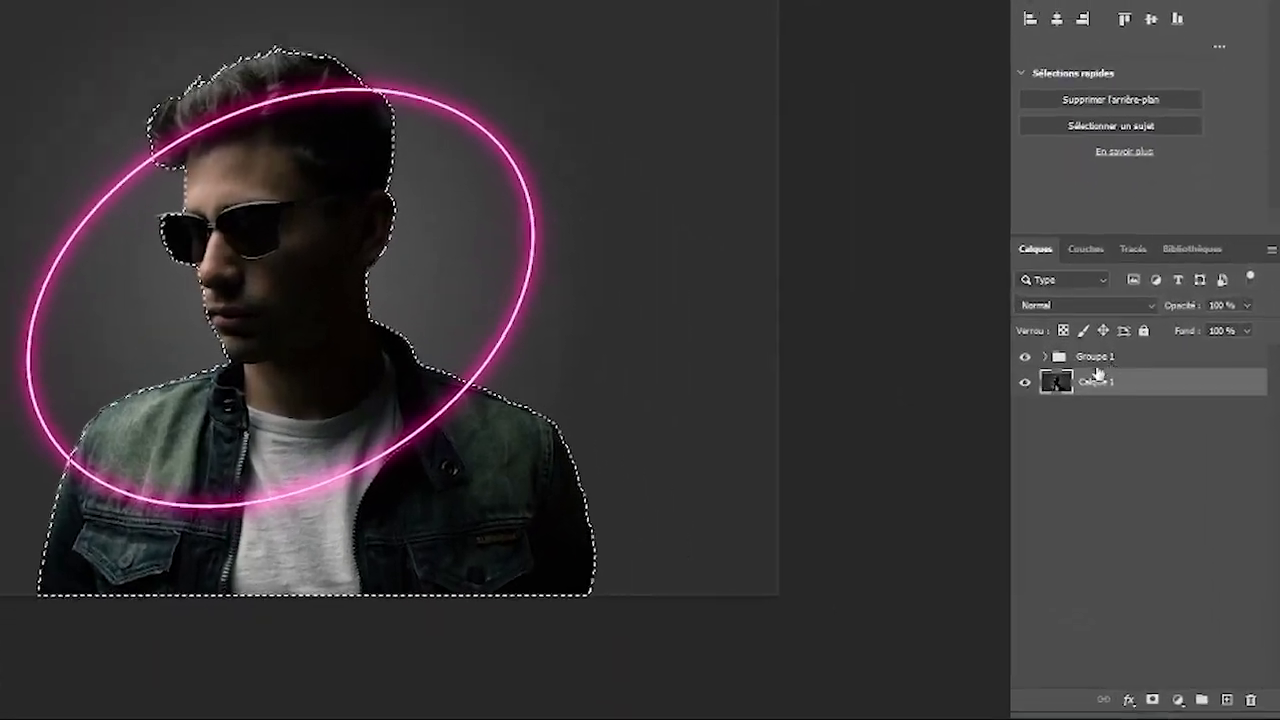
Add a layer mask to Groupe 1 from the subject selection and invert it to hide the neon ring over the man
{"action": "left_click", "coordinate": [1220, 460]}
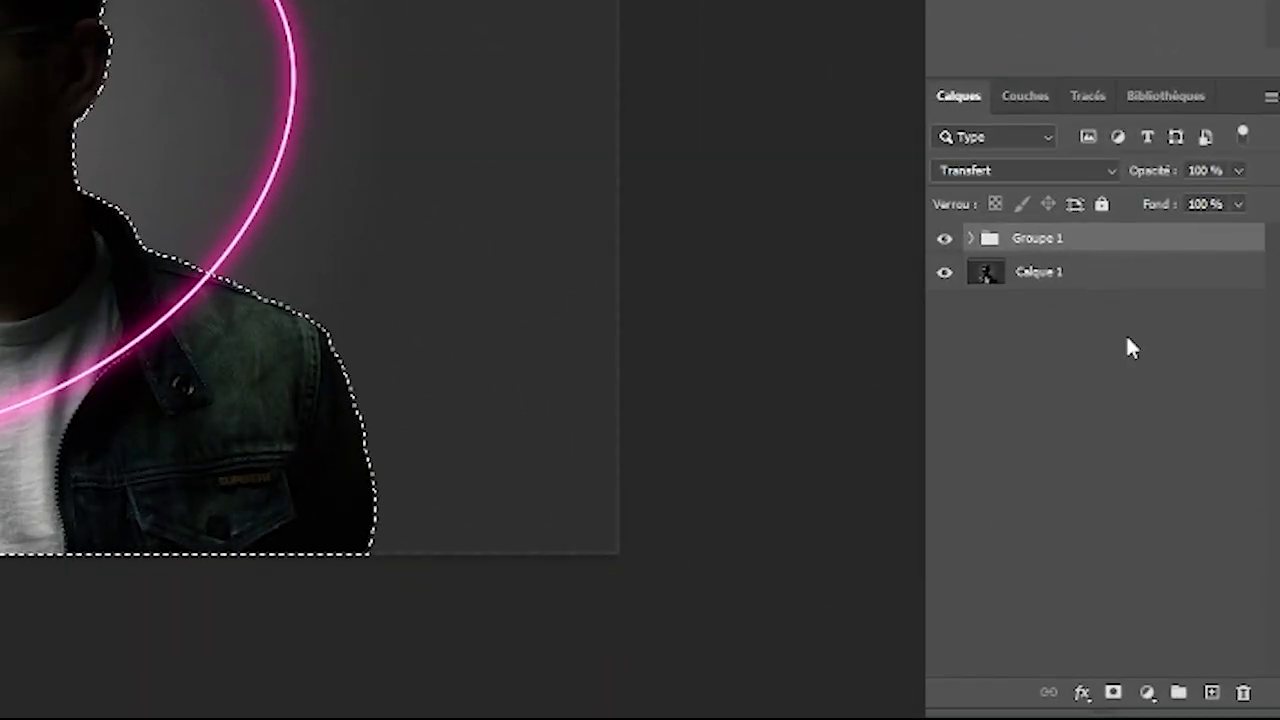
{"action": "left_click", "coordinate": [1113, 692]}
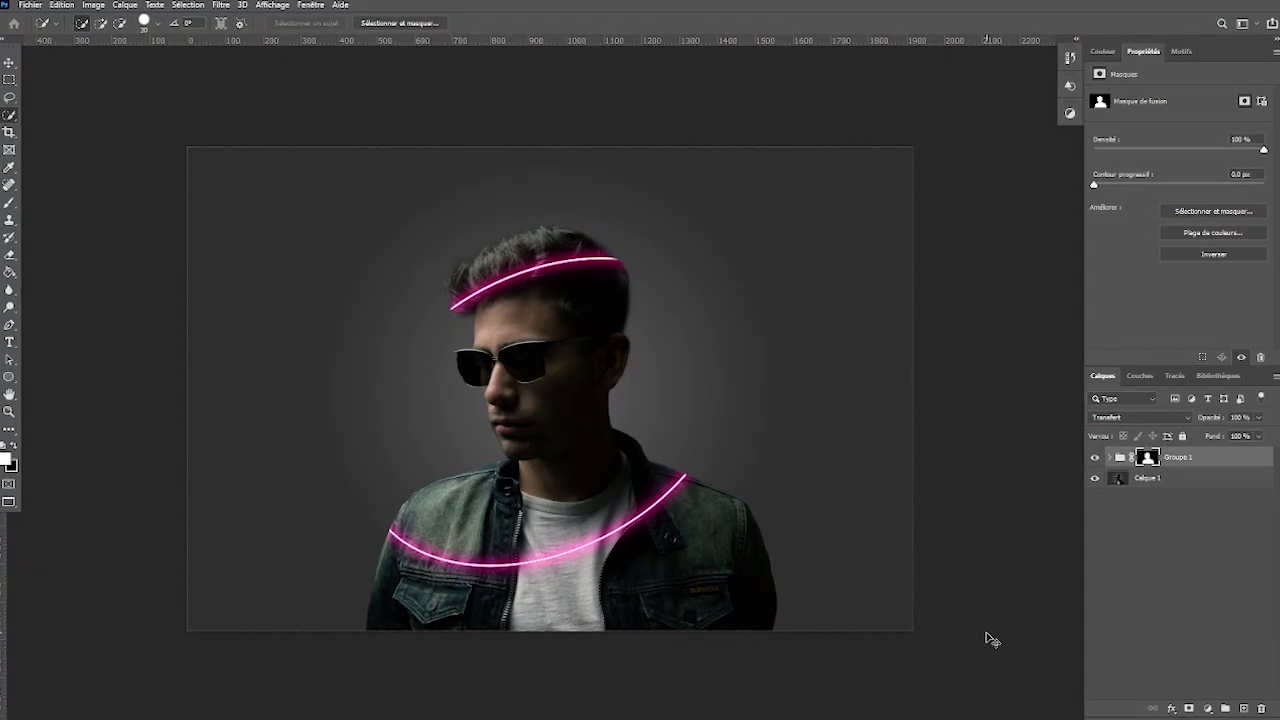
{"action": "key", "text": "ctrl+i"}
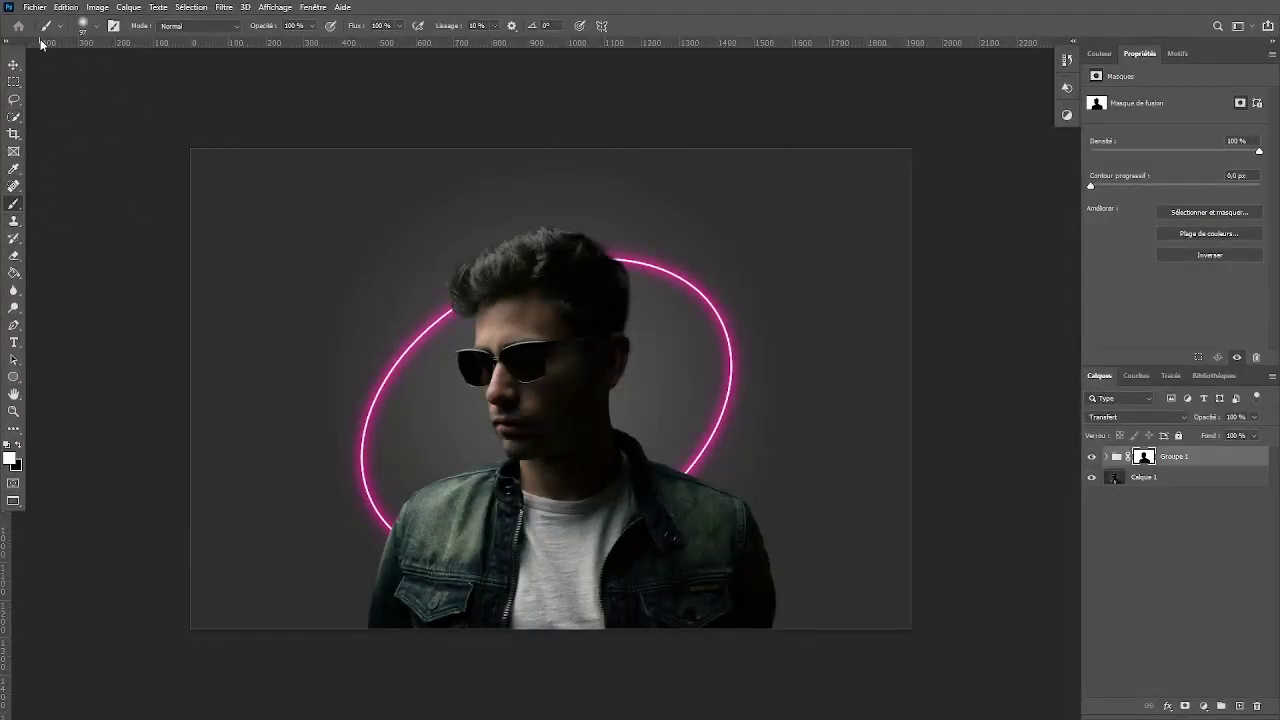
Paint white with the brush on Groupe 1's mask to reveal the lower part of the ring across the man's chest
{"action": "left_click", "coordinate": [95, 25]}
{"action": "mouse_move", "coordinate": [389, 535]}
{"action": "left_mouse_down"}
{"action": "mouse_move", "coordinate": [512, 557]}
{"action": "mouse_move", "coordinate": [577, 548]}
{"action": "mouse_move", "coordinate": [680, 472]}
{"action": "left_mouse_up"}
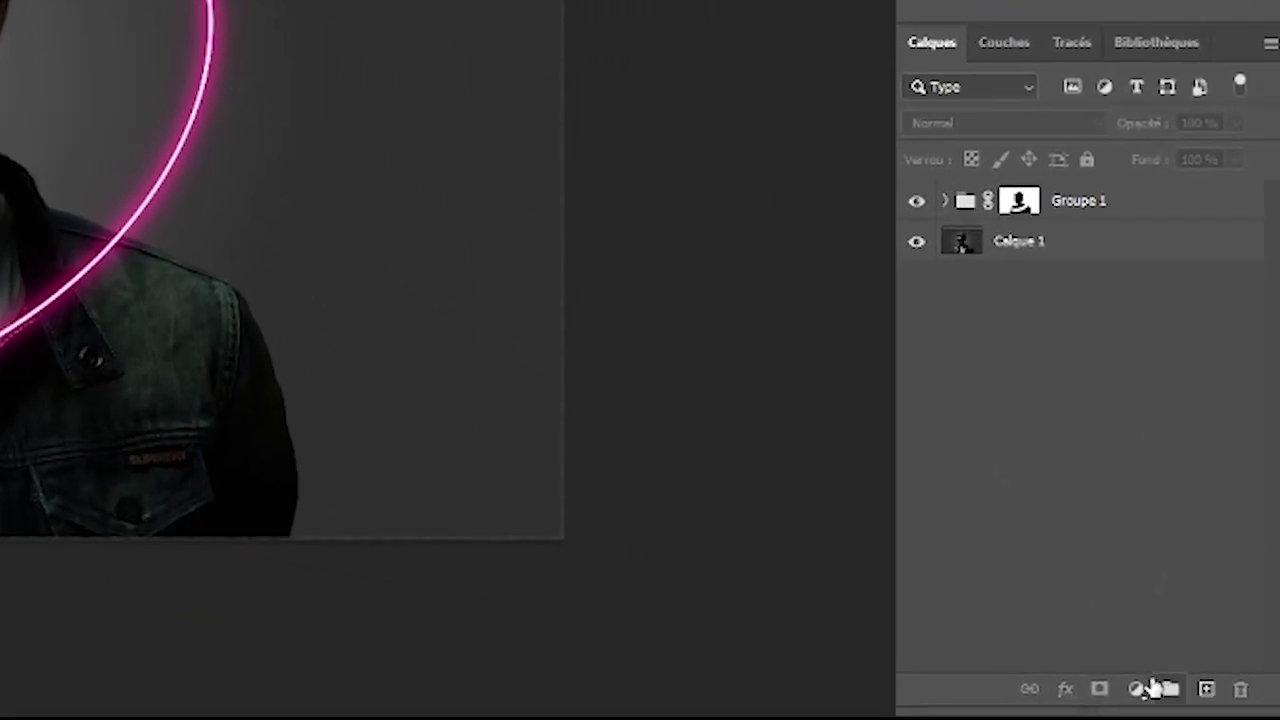
Add a Teinte/Saturation adjustment layer above Groupe 1 and turn on its Coloriser option
{"action": "left_click", "coordinate": [1150, 688]}
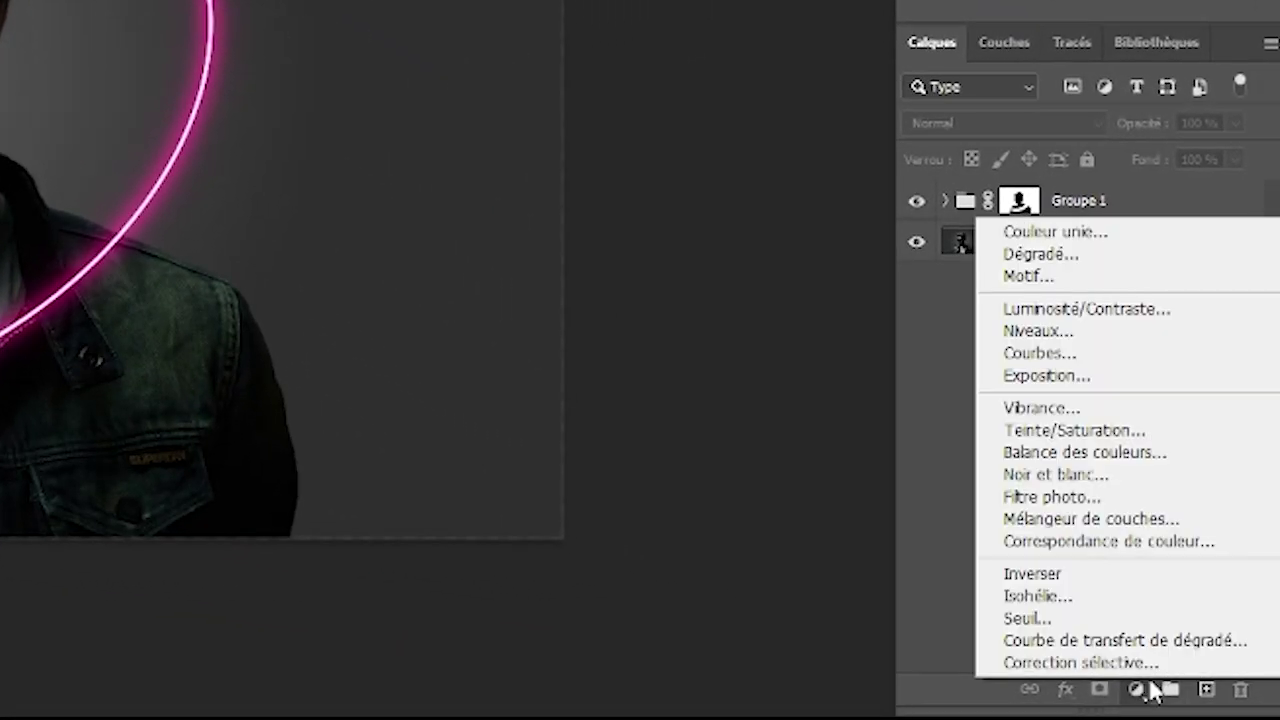
{"action": "left_click", "coordinate": [1095, 430]}
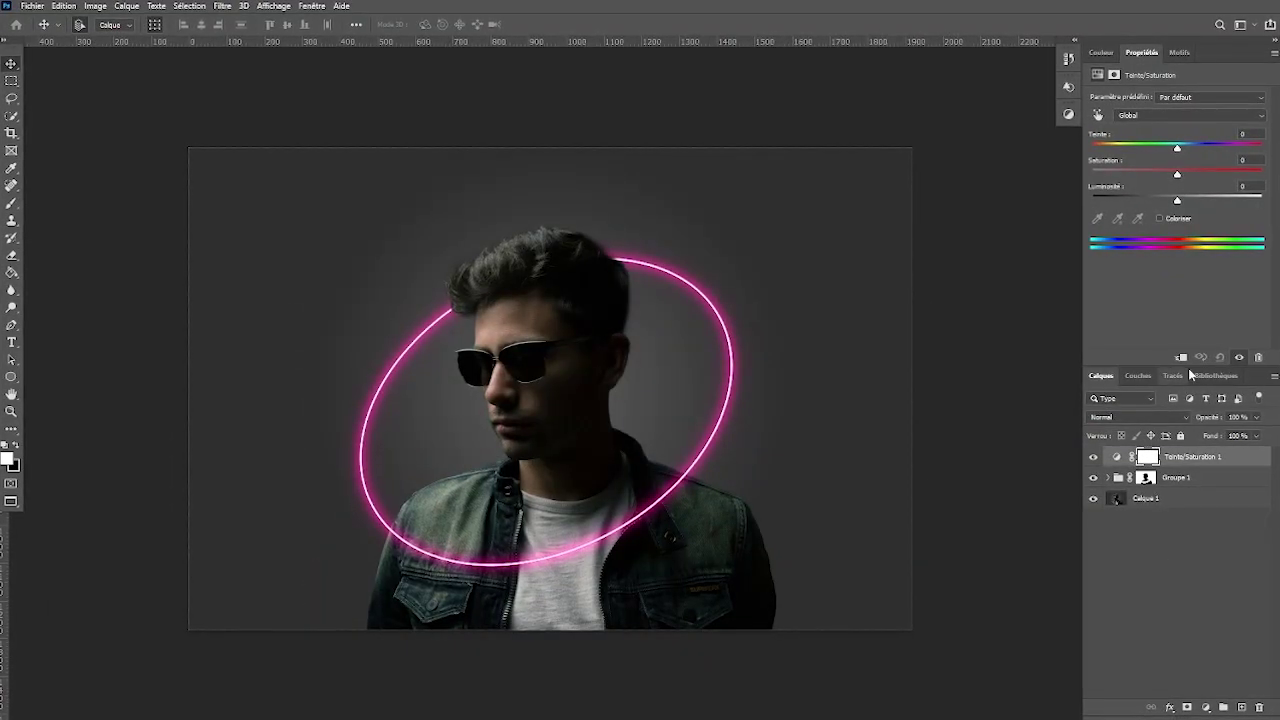
{"action": "left_click", "coordinate": [1161, 219]}
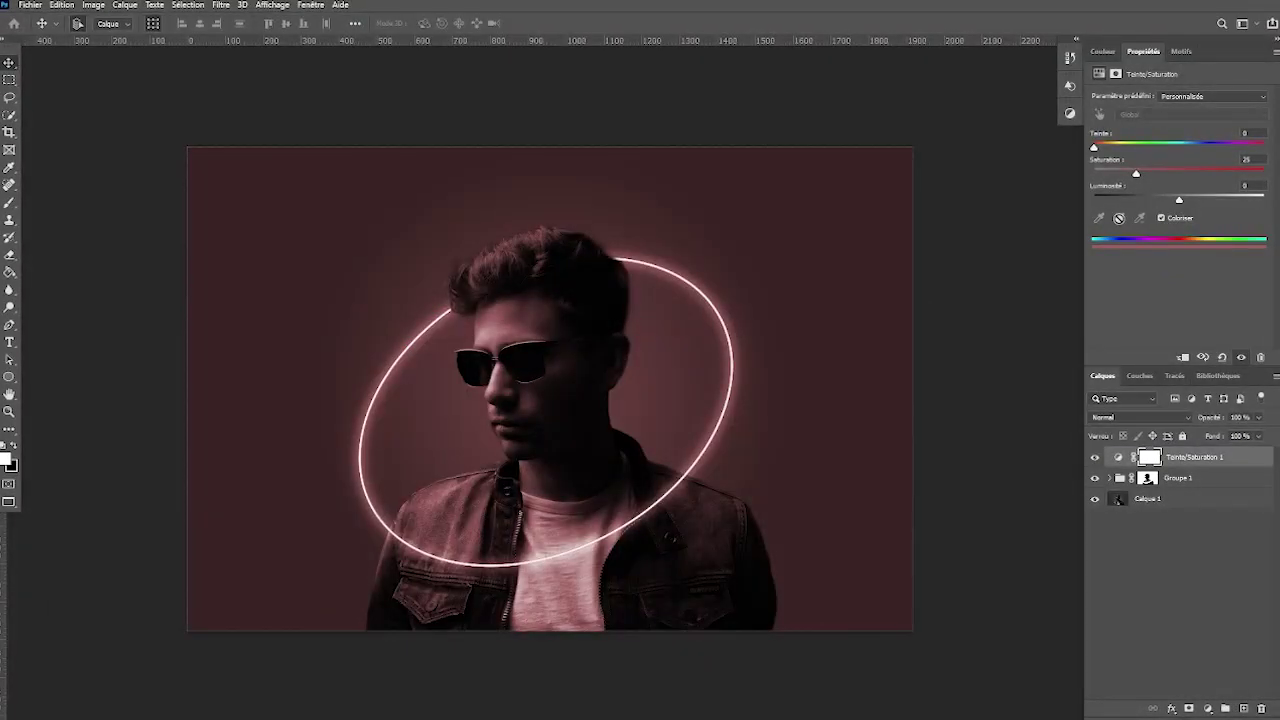
Set the Teinte/Saturation adjustment's hue to 299 and its saturation to 50 to tint the image purple
{"action": "left_click_drag", "start_coordinate": [1104, 150], "coordinate": [1208, 156]}
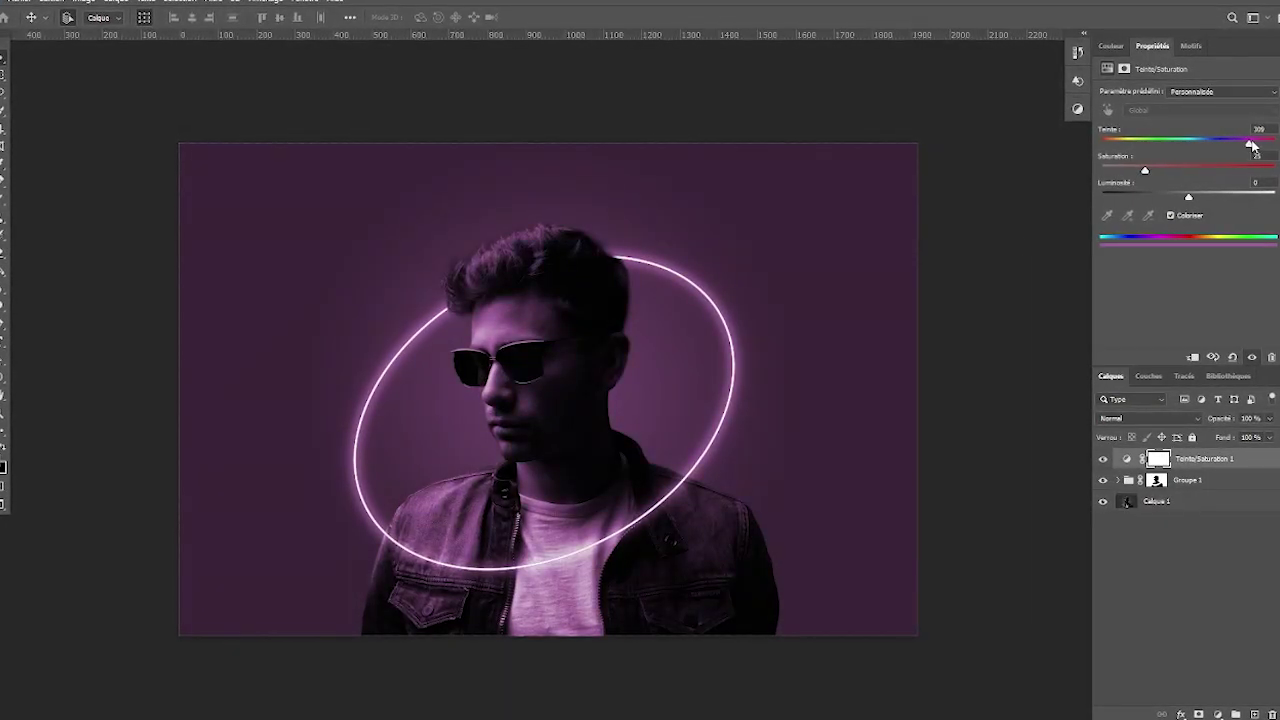
{"action": "left_click_drag", "start_coordinate": [1138, 175], "coordinate": [1180, 166]}
{"action": "left_click_drag", "start_coordinate": [1258, 141], "coordinate": [1253, 143]}
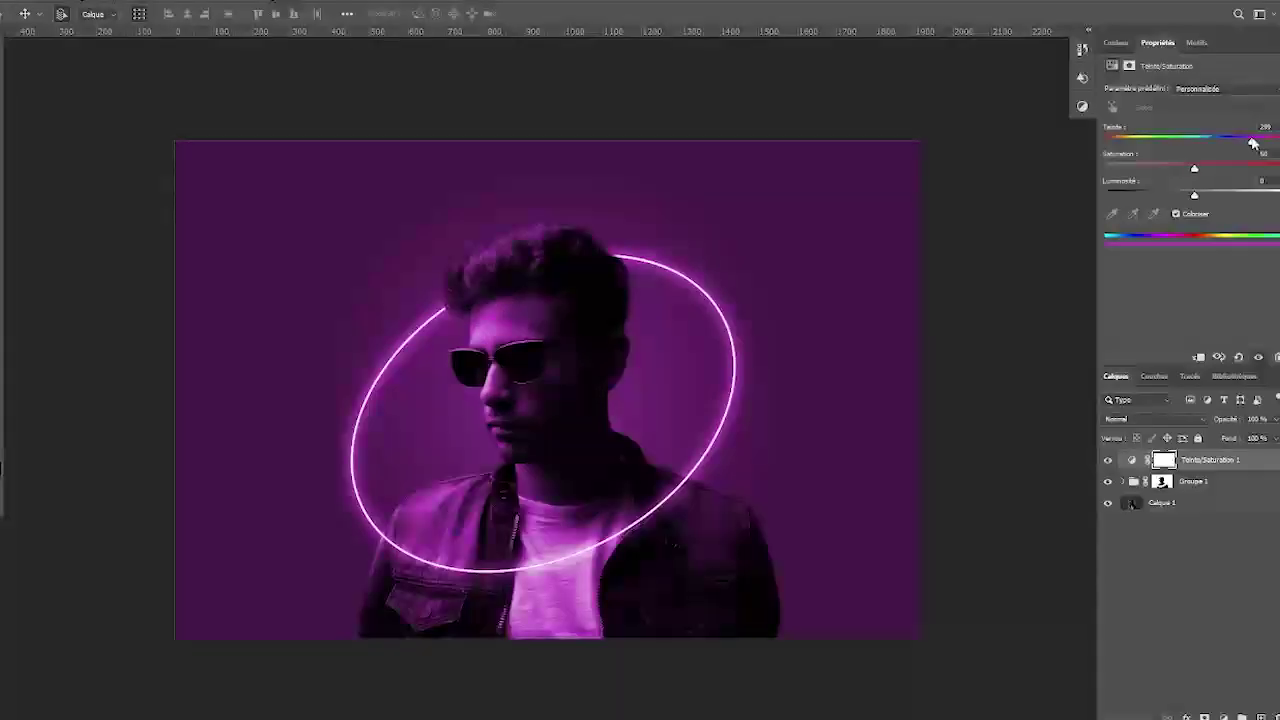